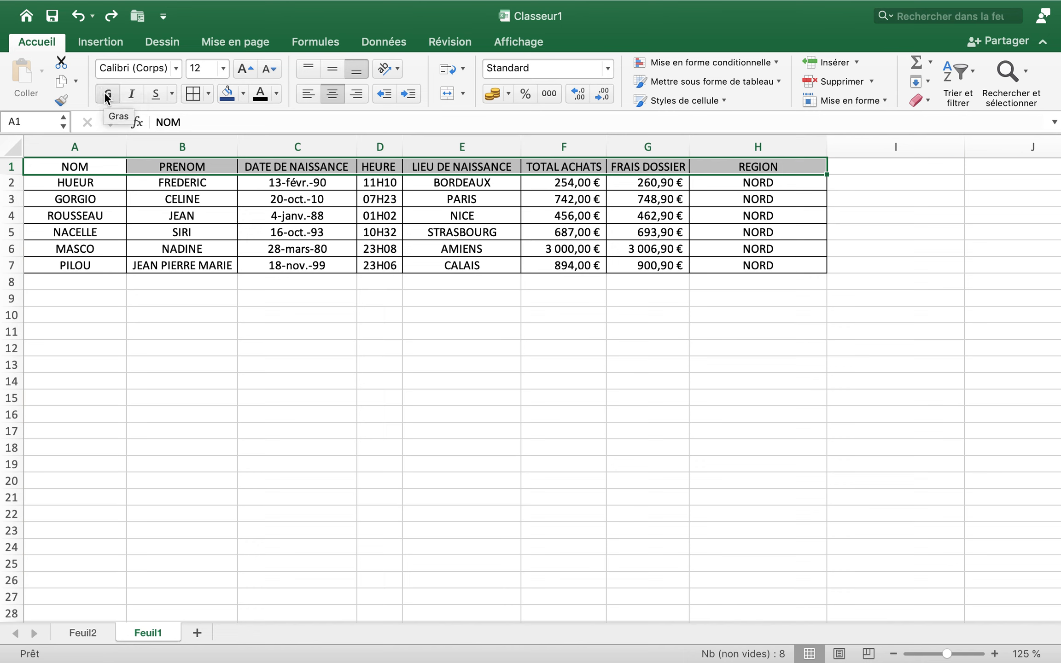
Make the header cells A1:H1 bold, trying italic on them and removing it again
{"action": "left_click", "coordinate": [108, 95]}
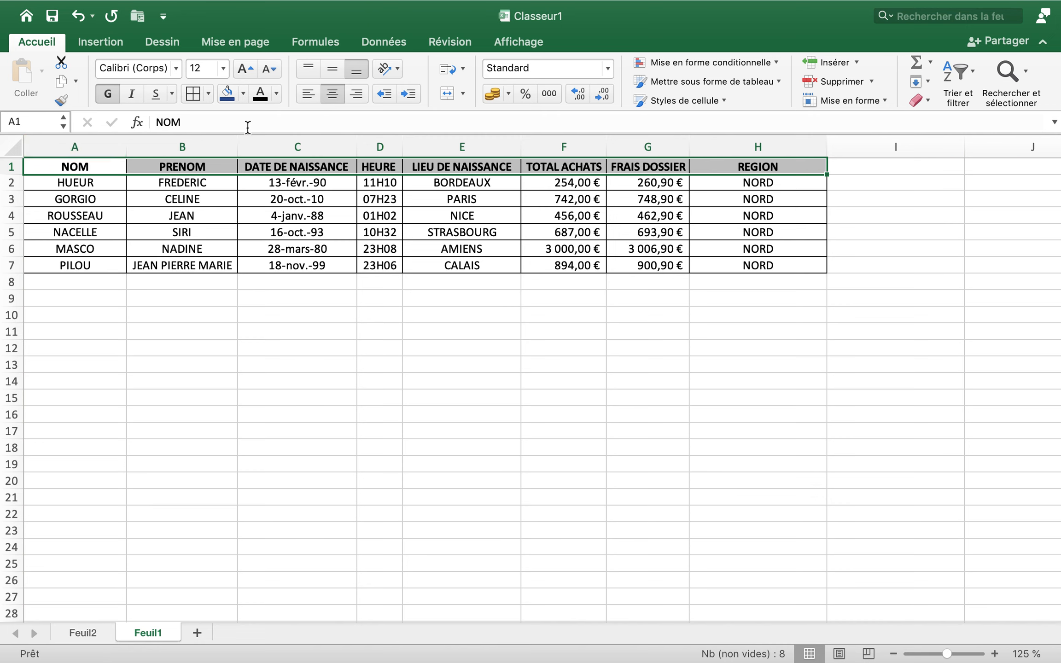
{"action": "left_click", "coordinate": [133, 94]}
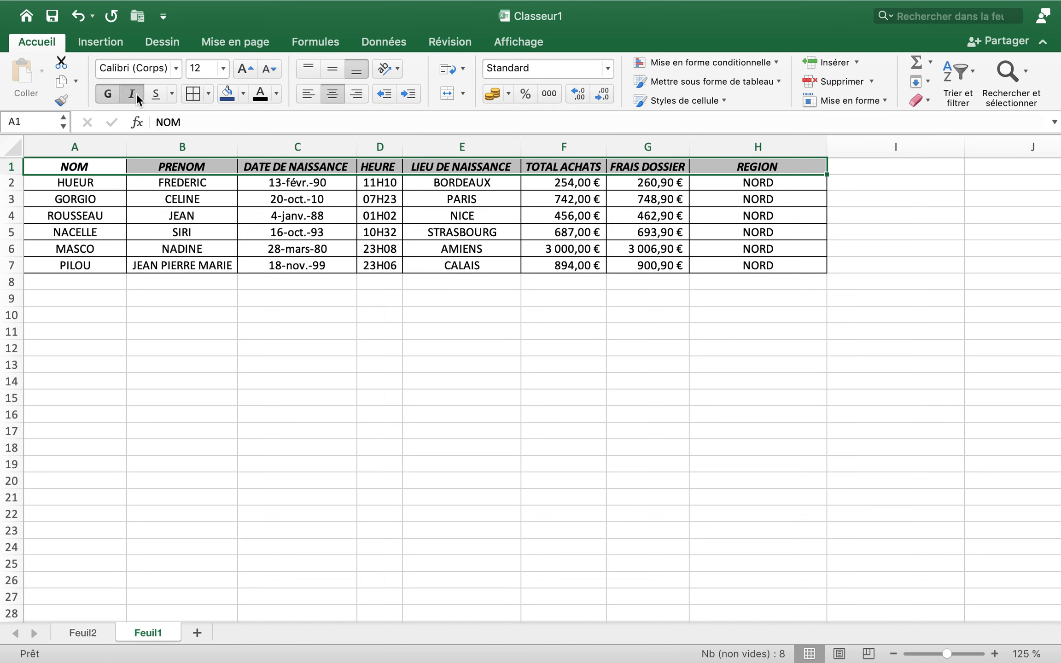
{"action": "left_click", "coordinate": [136, 94]}
Try a single and a double underline on the header cells A1:H1, and remove the underlining
{"action": "left_click", "coordinate": [158, 96]}
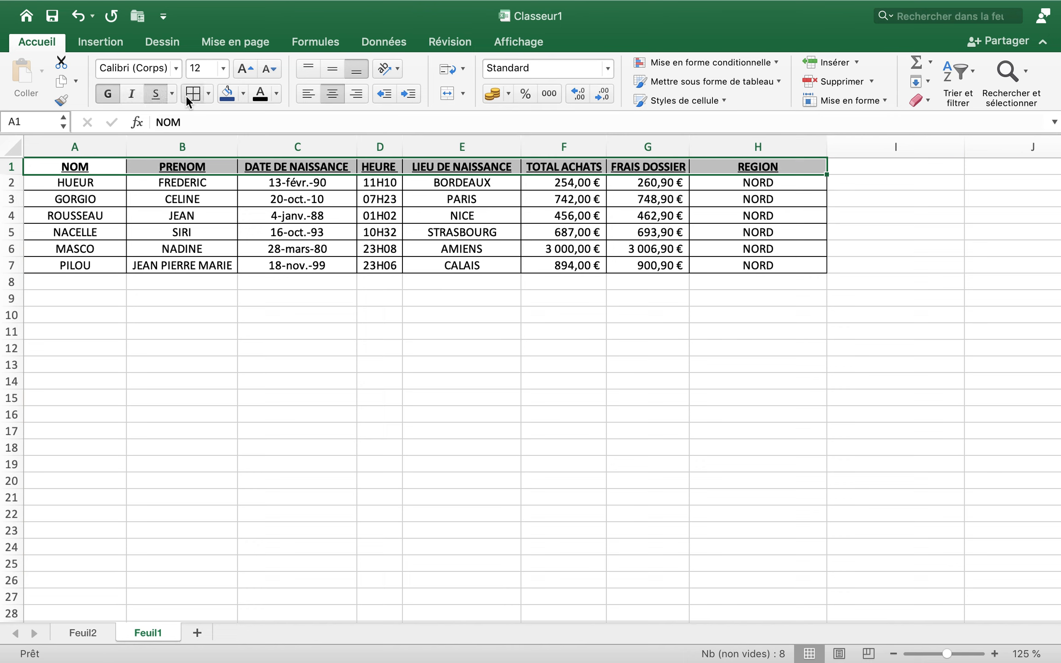
{"action": "left_click", "coordinate": [172, 94]}
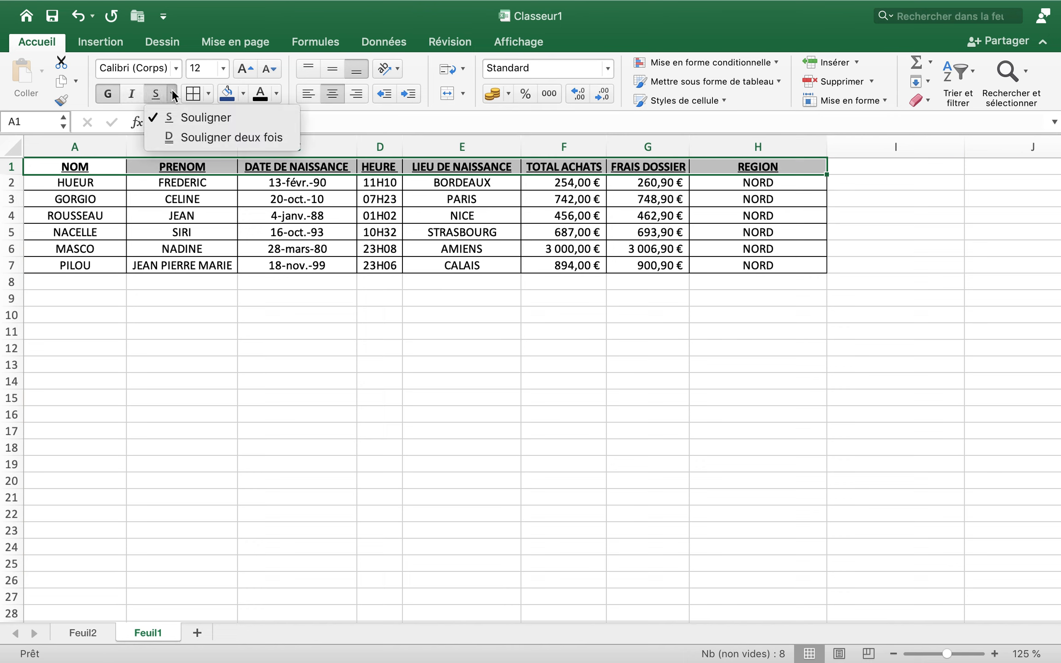
{"action": "left_click", "coordinate": [181, 139]}
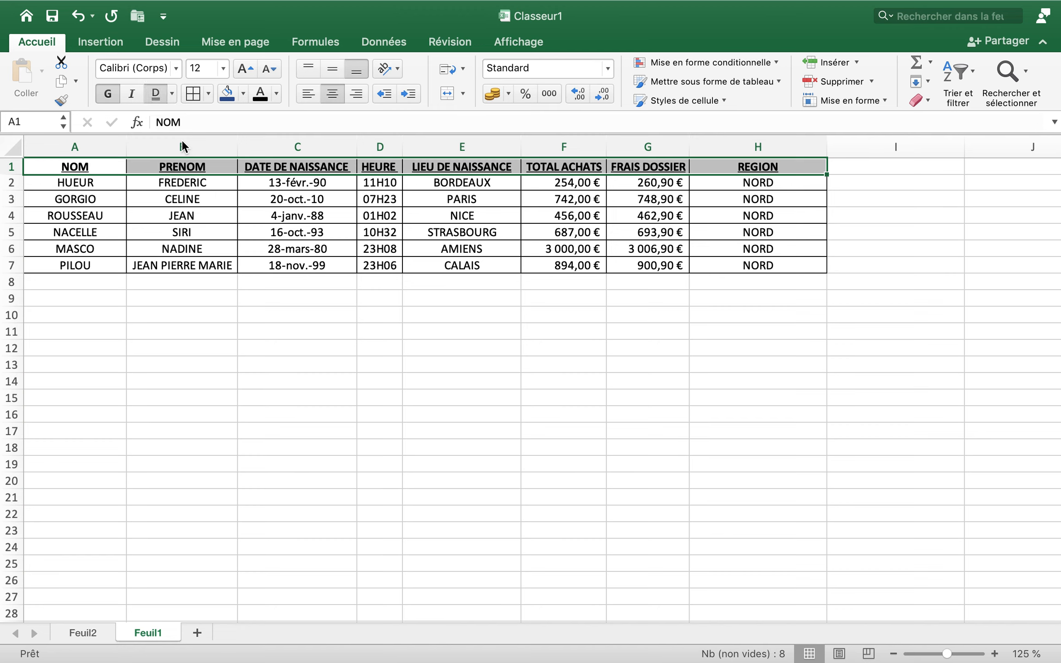
{"action": "left_click", "coordinate": [164, 93]}
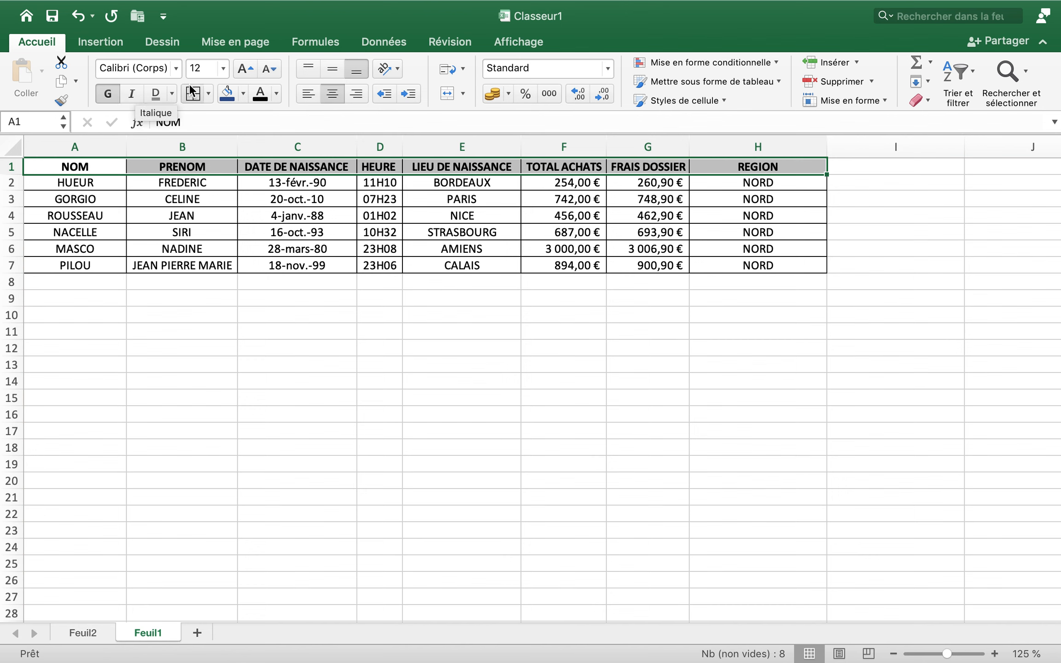
Set the font of the header cells A1:H1 to Ayuthaya
{"action": "left_click", "coordinate": [176, 68]}
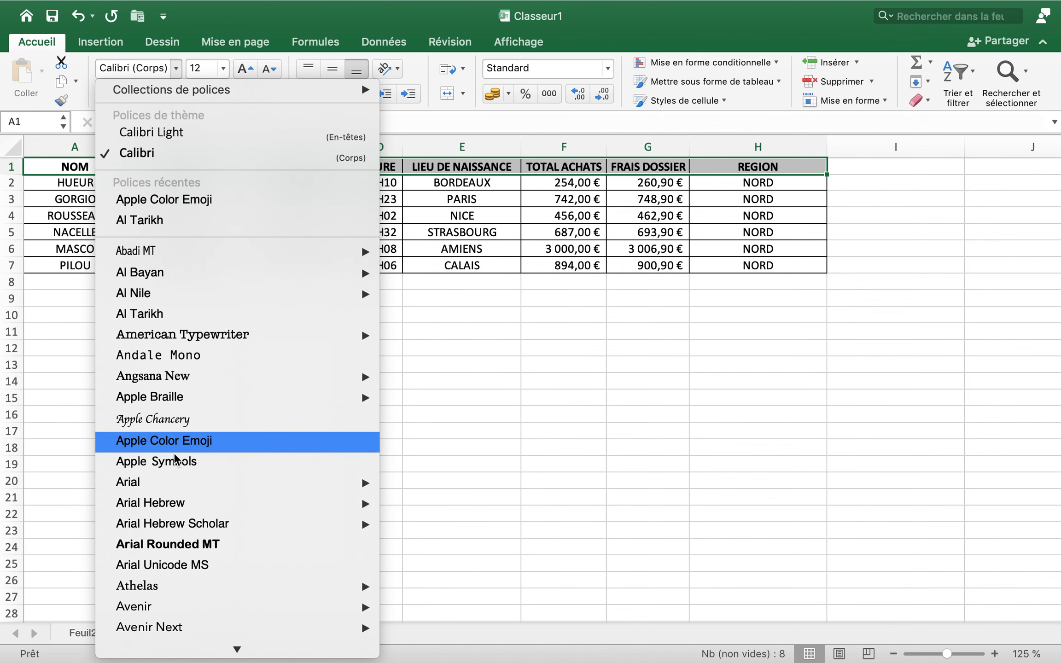
{"action": "mouse_move", "coordinate": [177, 525]}
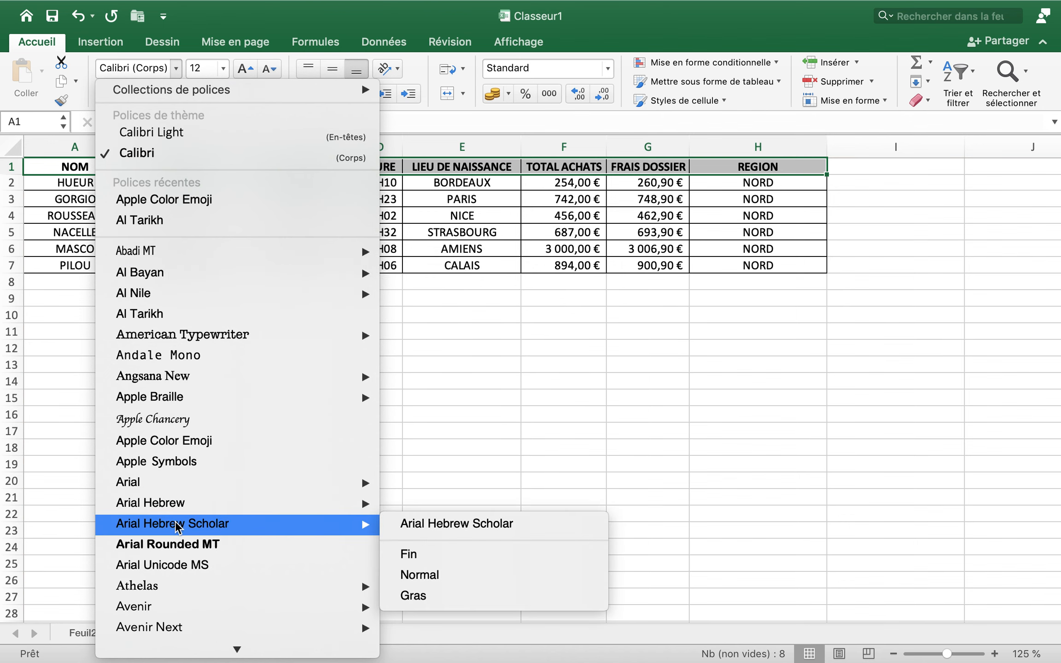
{"action": "scroll", "coordinate": [213, 548], "scroll_direction": "down", "scroll_amount": 3}
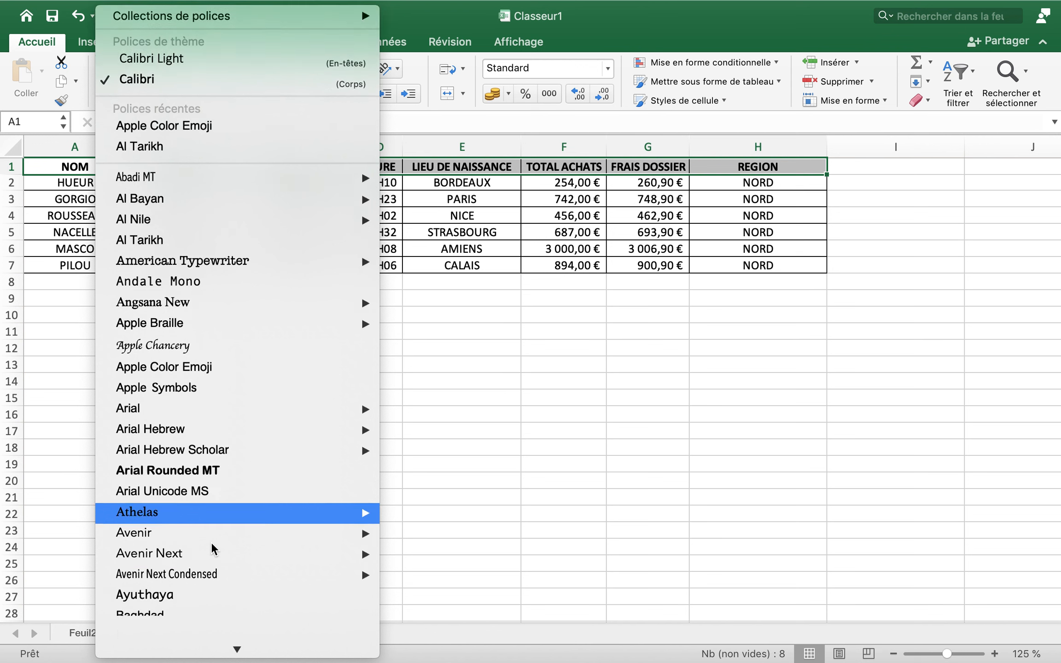
{"action": "scroll", "coordinate": [213, 549], "scroll_direction": "down", "scroll_amount": 4}
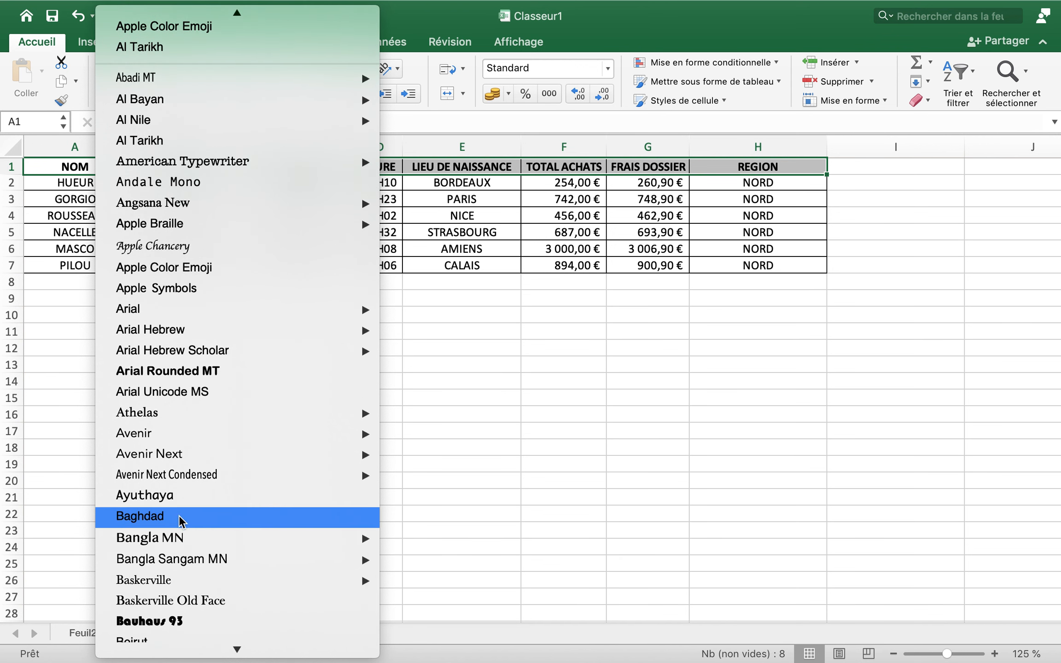
{"action": "mouse_move", "coordinate": [178, 546]}
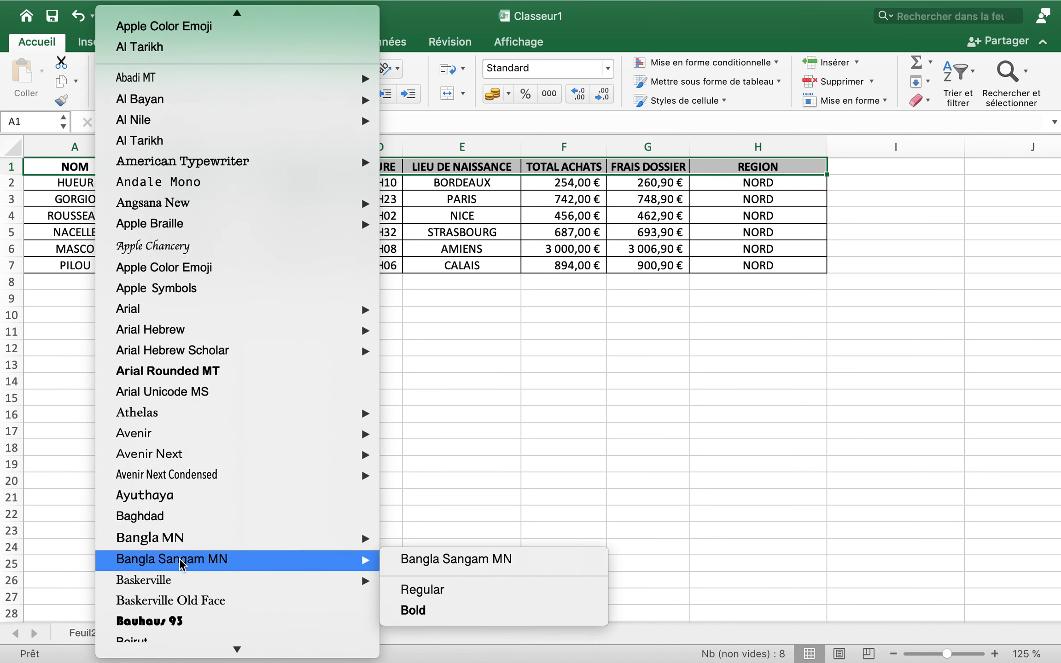
{"action": "left_click", "coordinate": [186, 497]}
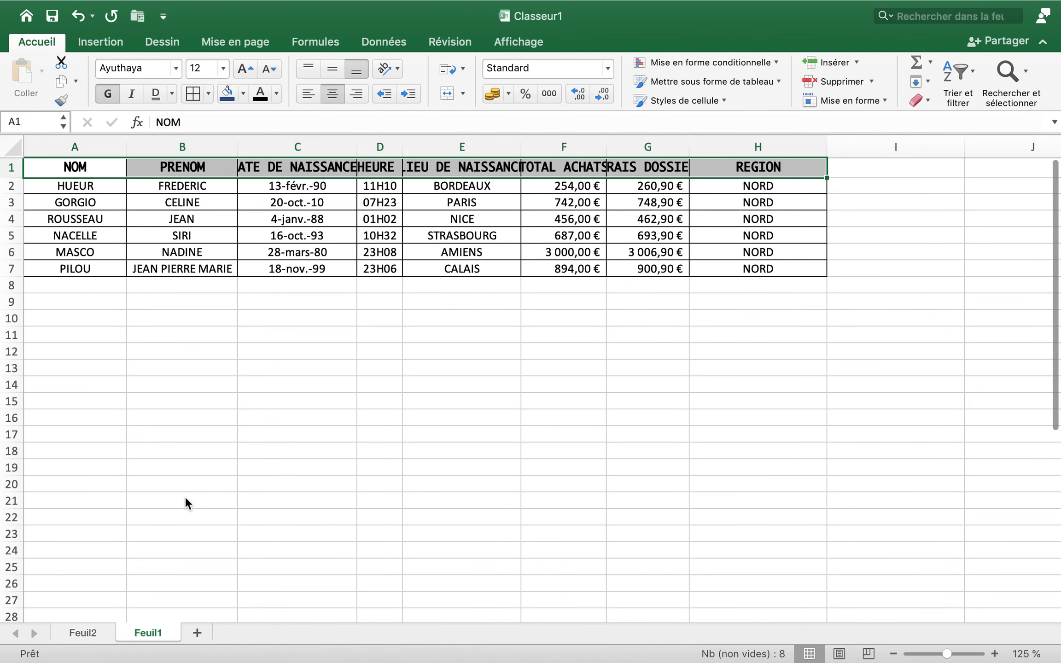
{"action": "left_click", "coordinate": [185, 497]}
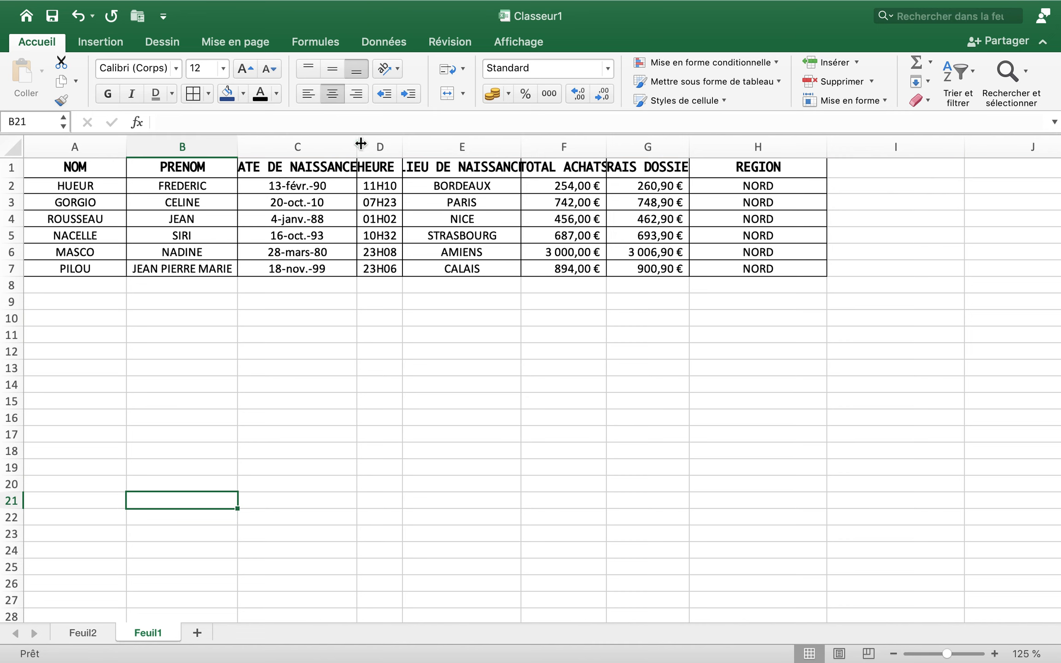
Widen column C slightly and wrap the DATE DE NAISSANCE header text automatically within its cell
{"action": "mouse_move", "coordinate": [358, 147]}
{"action": "left_mouse_down"}
{"action": "mouse_move", "coordinate": [410, 147]}
{"action": "mouse_move", "coordinate": [346, 147]}
{"action": "mouse_move", "coordinate": [360, 149]}
{"action": "left_mouse_up"}
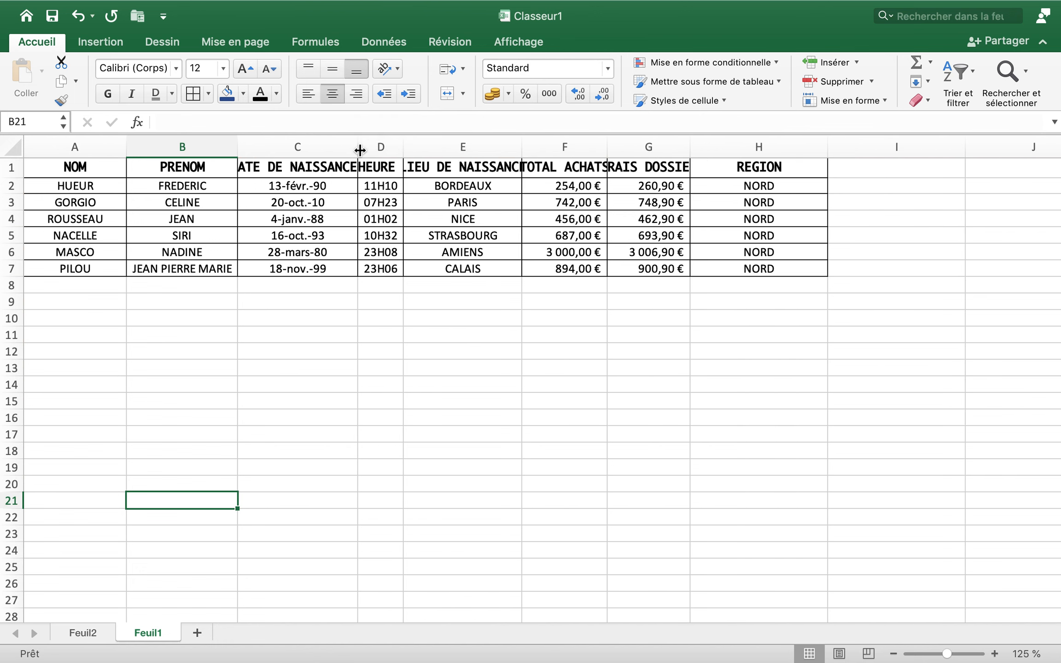
{"action": "left_click", "coordinate": [323, 166]}
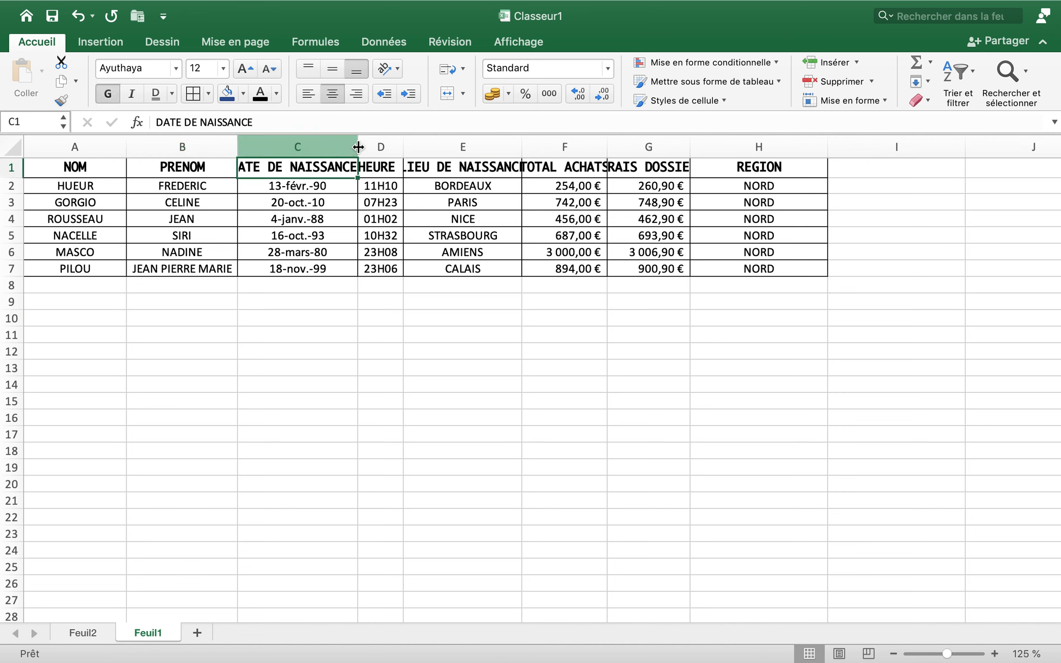
{"action": "left_click", "coordinate": [462, 69]}
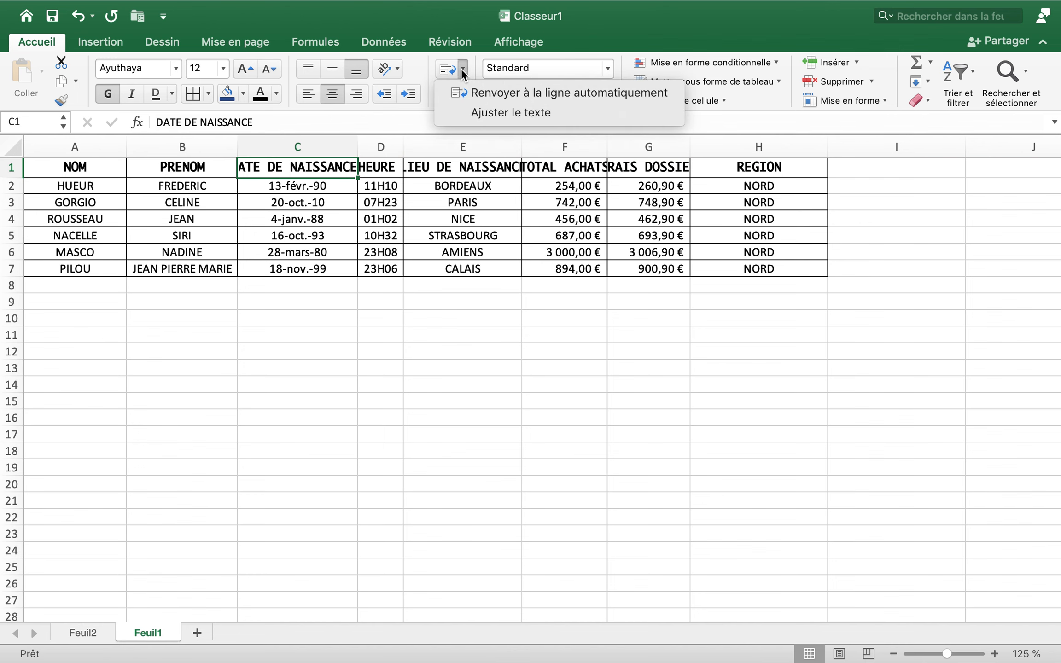
{"action": "left_click", "coordinate": [474, 94]}
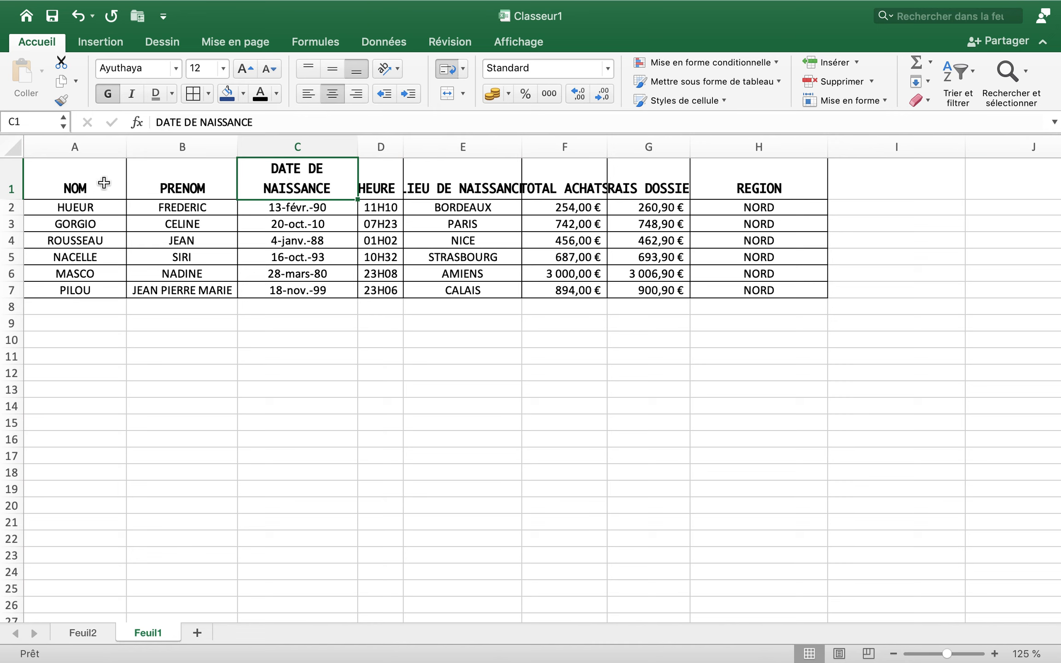
Apply automatic text wrapping to all the header cells A1:H1
{"action": "left_click_drag", "start_coordinate": [104, 184], "coordinate": [505, 185]}
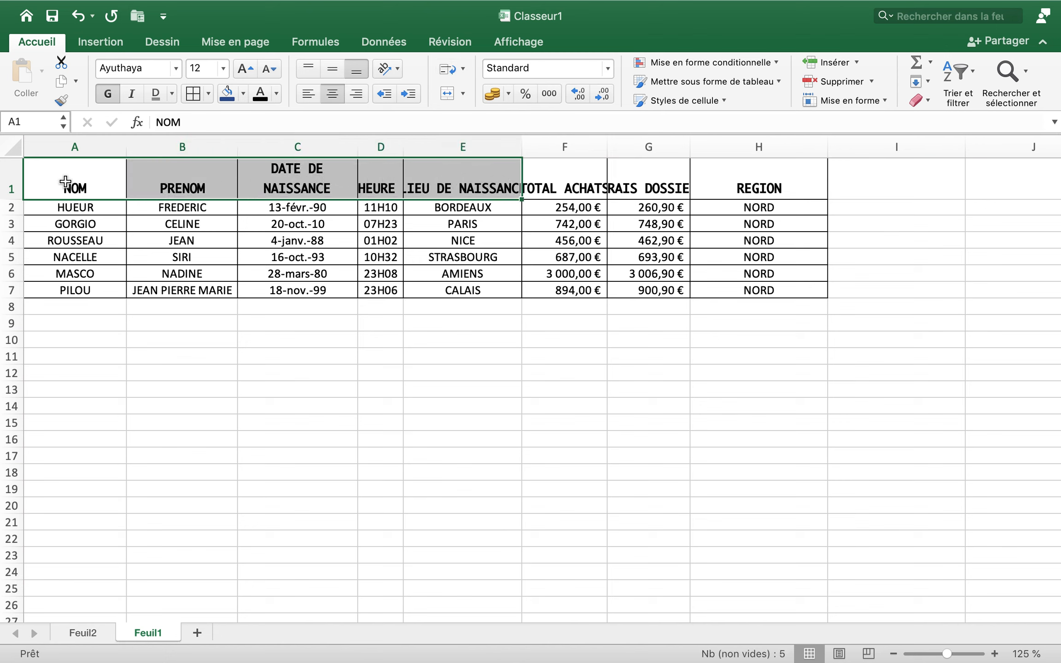
{"action": "left_click_drag", "start_coordinate": [65, 182], "coordinate": [322, 209]}
{"action": "left_click_drag", "start_coordinate": [534, 165], "coordinate": [733, 171]}
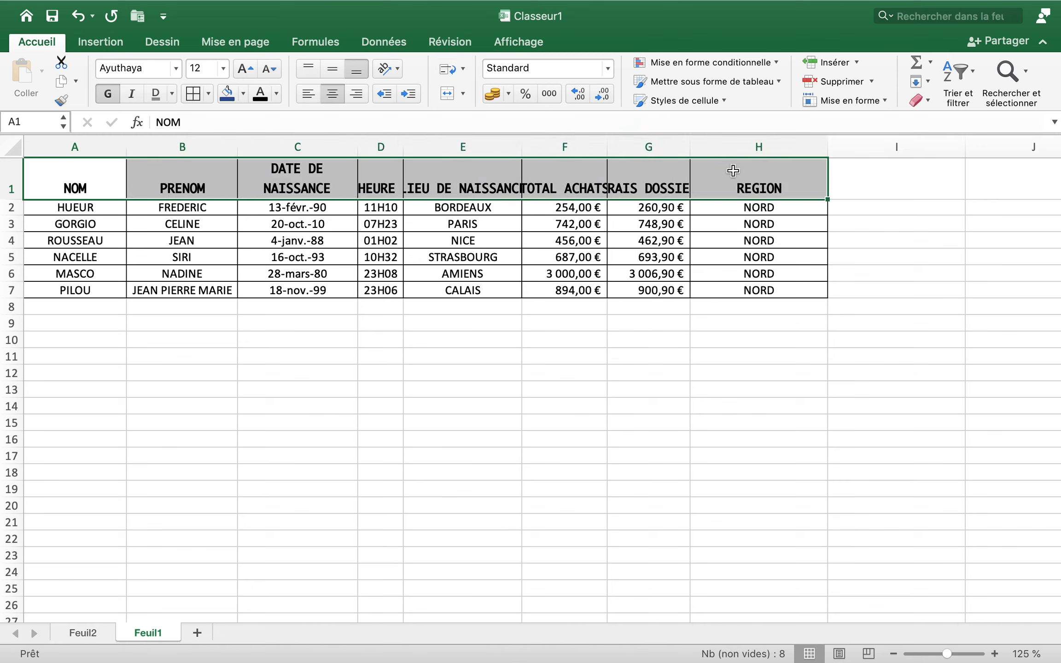
{"action": "left_click", "coordinate": [455, 70]}
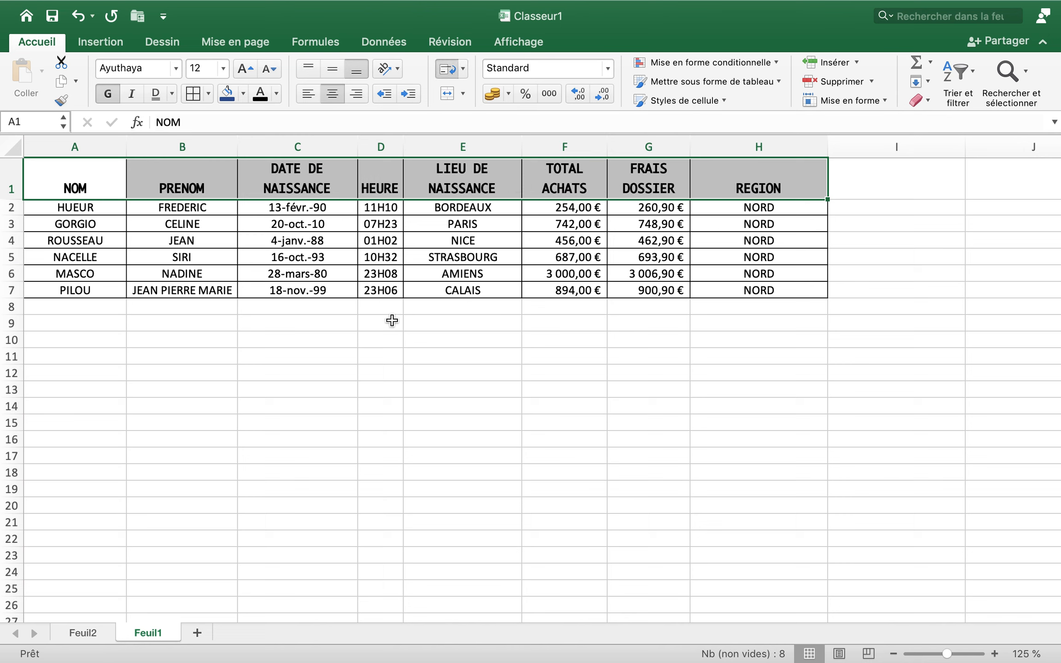
{"action": "left_click", "coordinate": [382, 357]}
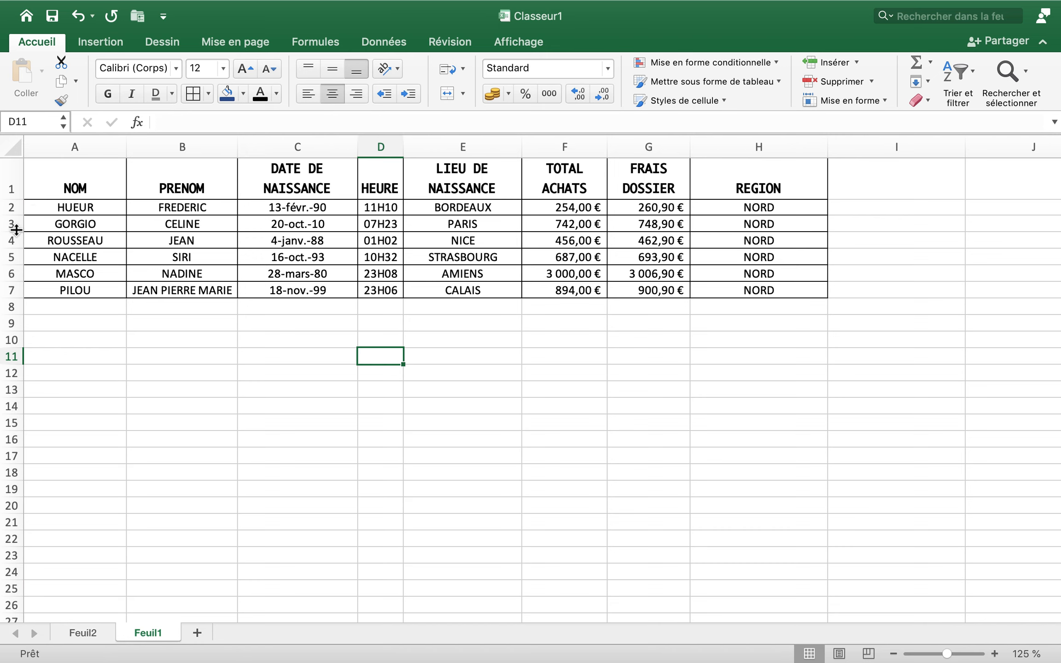
Make row 3 taller and align cell B3 vertically to the middle, trying top and bottom alignment as well
{"action": "left_click_drag", "start_coordinate": [16, 229], "coordinate": [16, 260]}
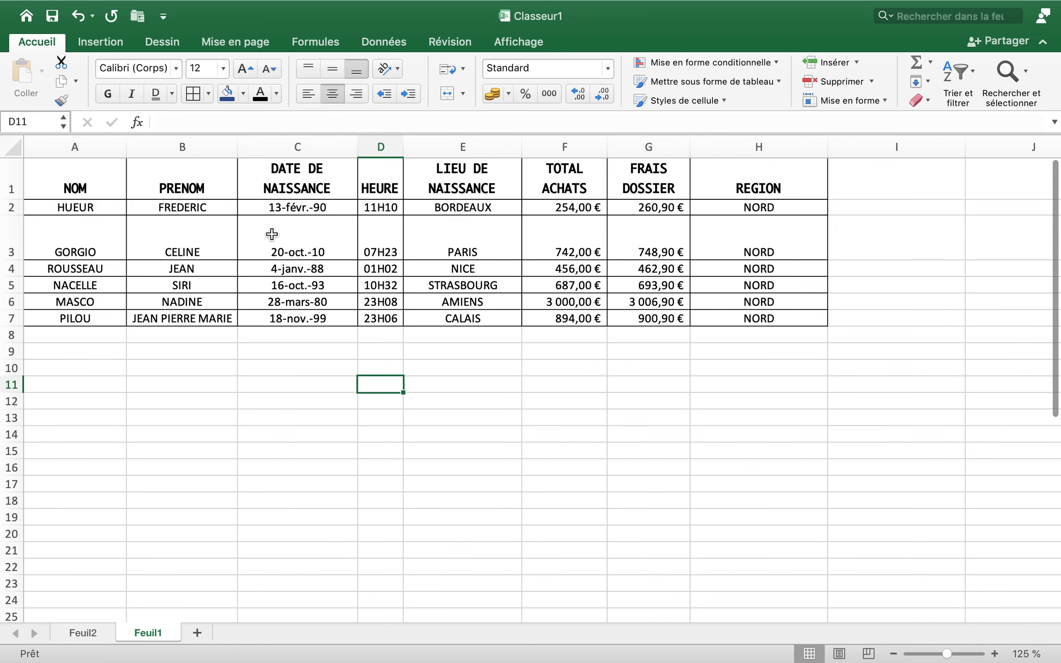
{"action": "left_click", "coordinate": [183, 248]}
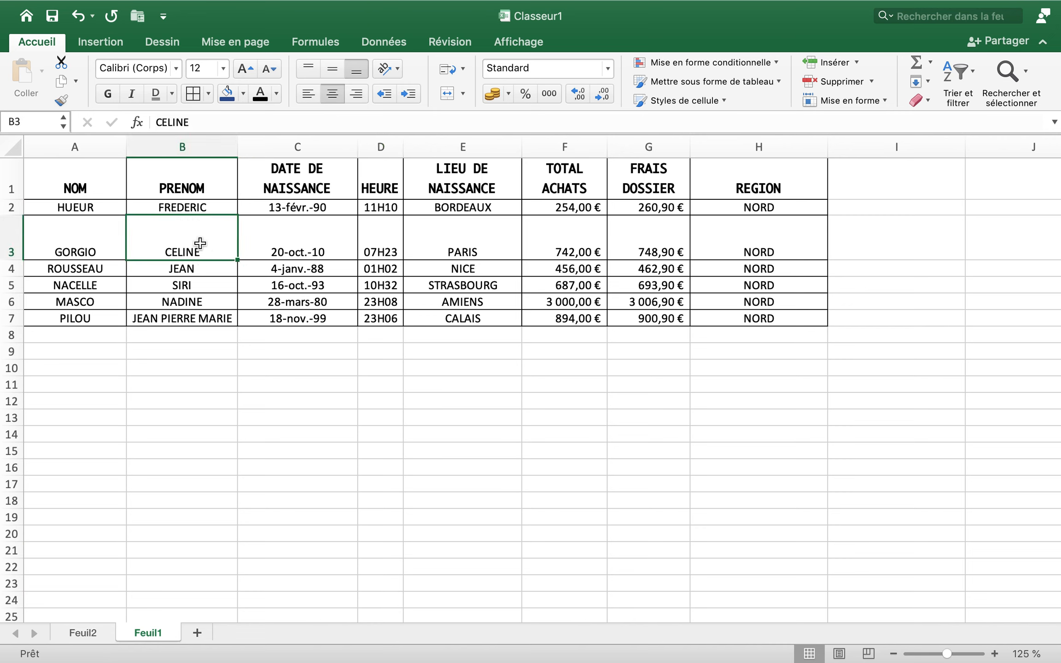
{"action": "left_click", "coordinate": [332, 70]}
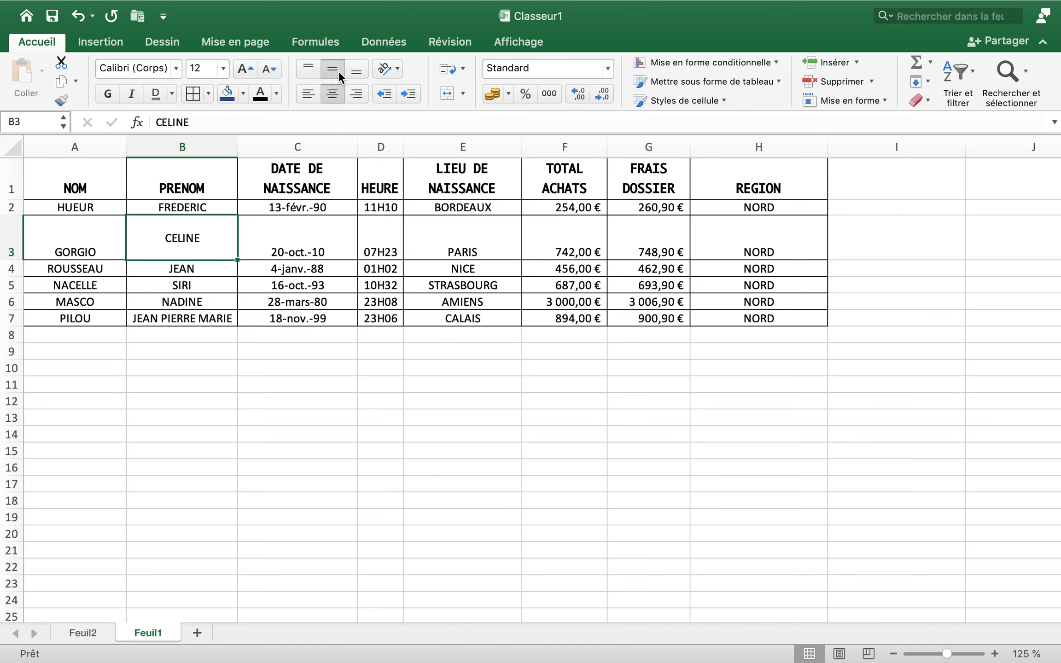
{"action": "left_click", "coordinate": [308, 69]}
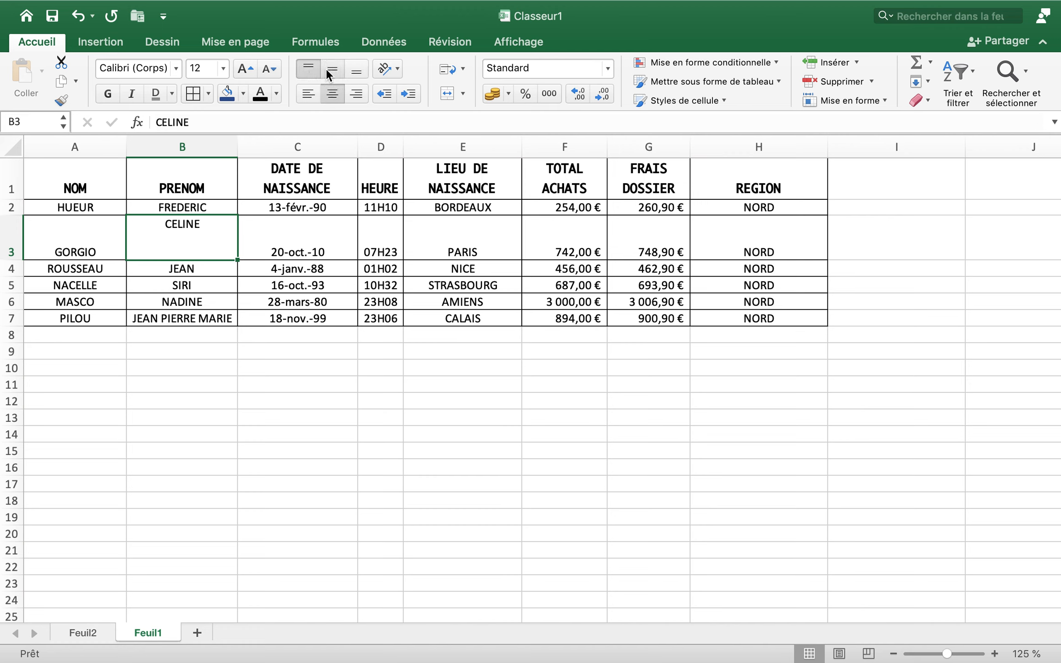
{"action": "left_click", "coordinate": [330, 71]}
{"action": "left_click", "coordinate": [355, 73]}
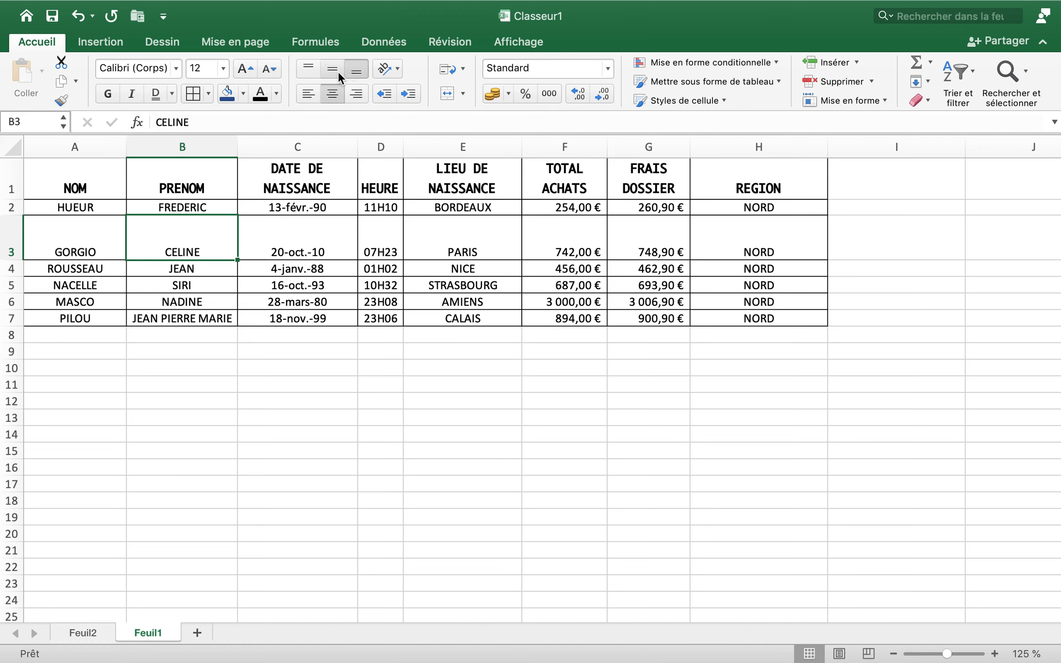
{"action": "left_click", "coordinate": [336, 70]}
Try left and right alignment on cell B3, and return it to horizontal centring
{"action": "left_click", "coordinate": [315, 96]}
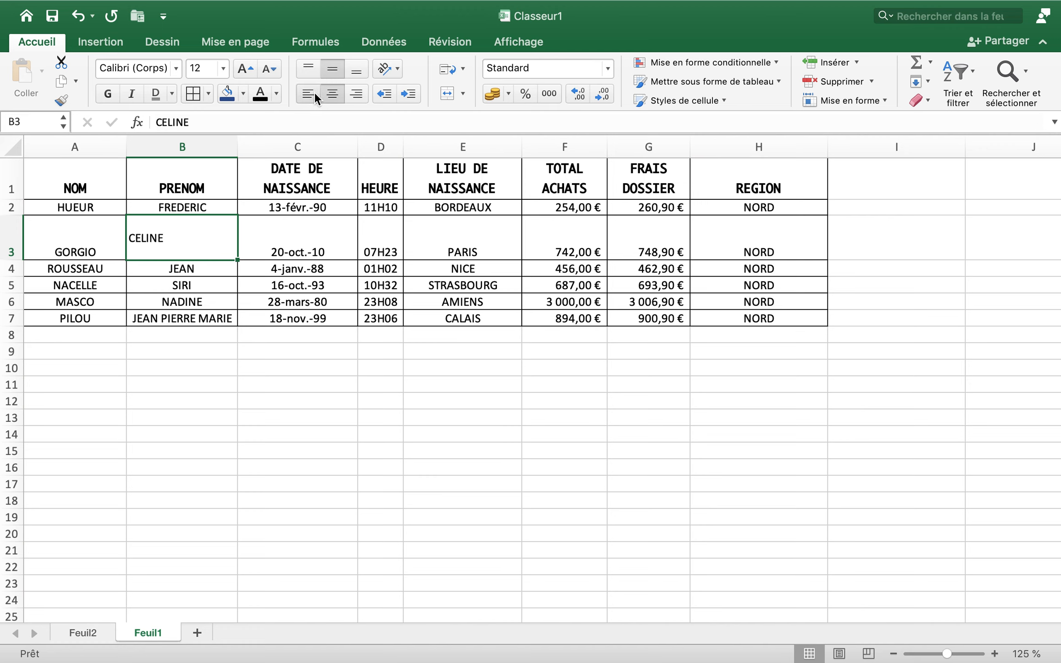
{"action": "left_click", "coordinate": [350, 98]}
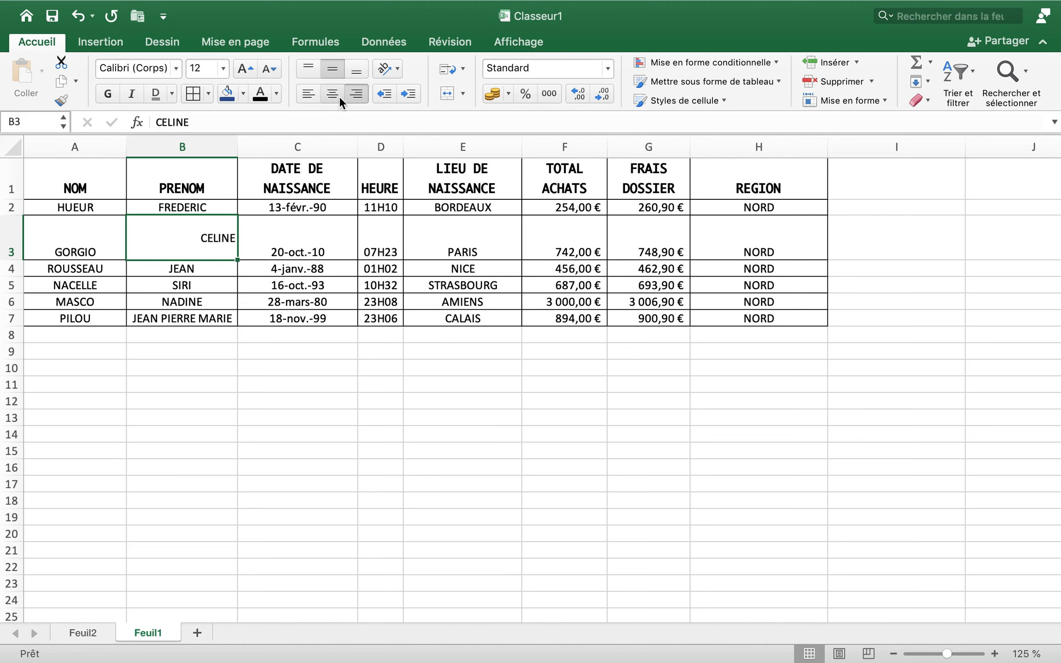
{"action": "left_click", "coordinate": [338, 94]}
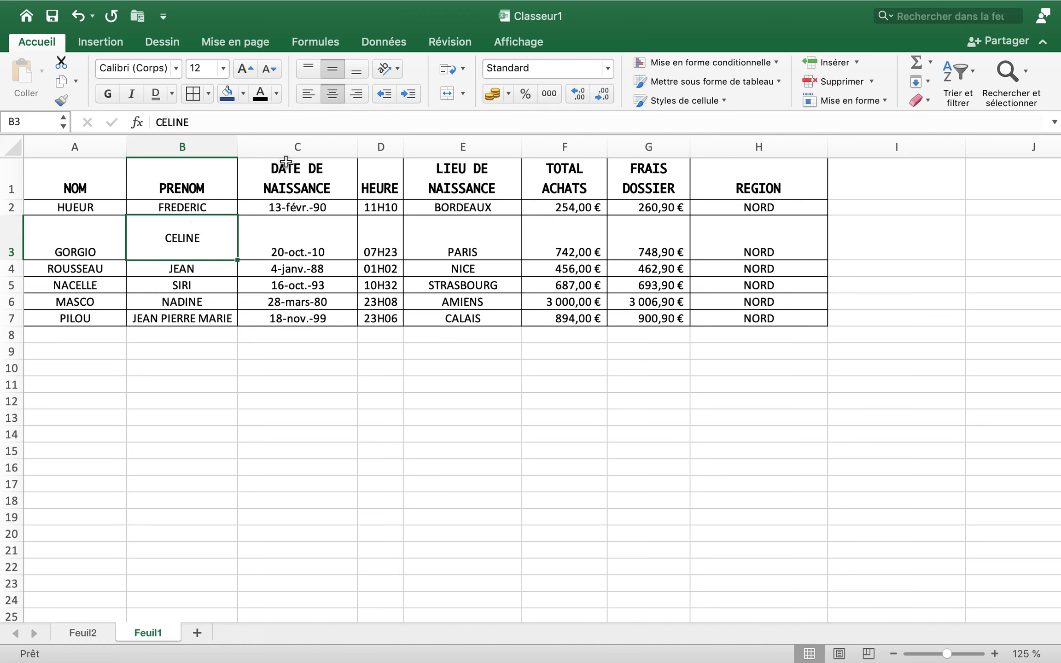
Reduce the height of row 3 to match the other data rows
{"action": "left_click_drag", "start_coordinate": [16, 259], "coordinate": [13, 232]}
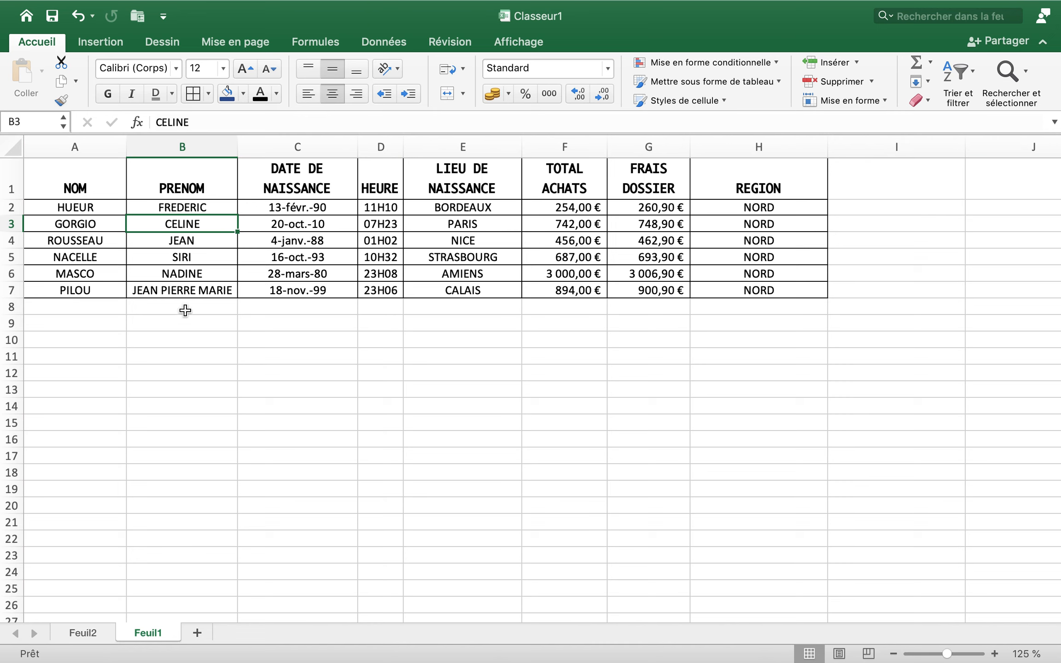
{"action": "left_click", "coordinate": [360, 378]}
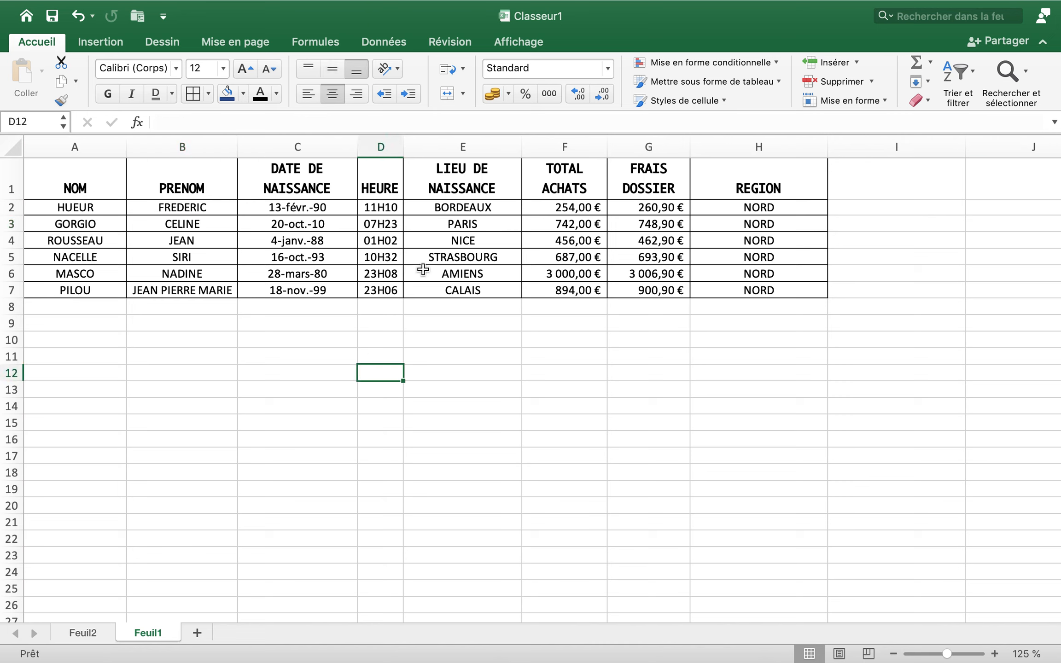
Try enlarging the font of cells A2:B3 to size 16, and reduce it back to 12
{"action": "left_click", "coordinate": [94, 207]}
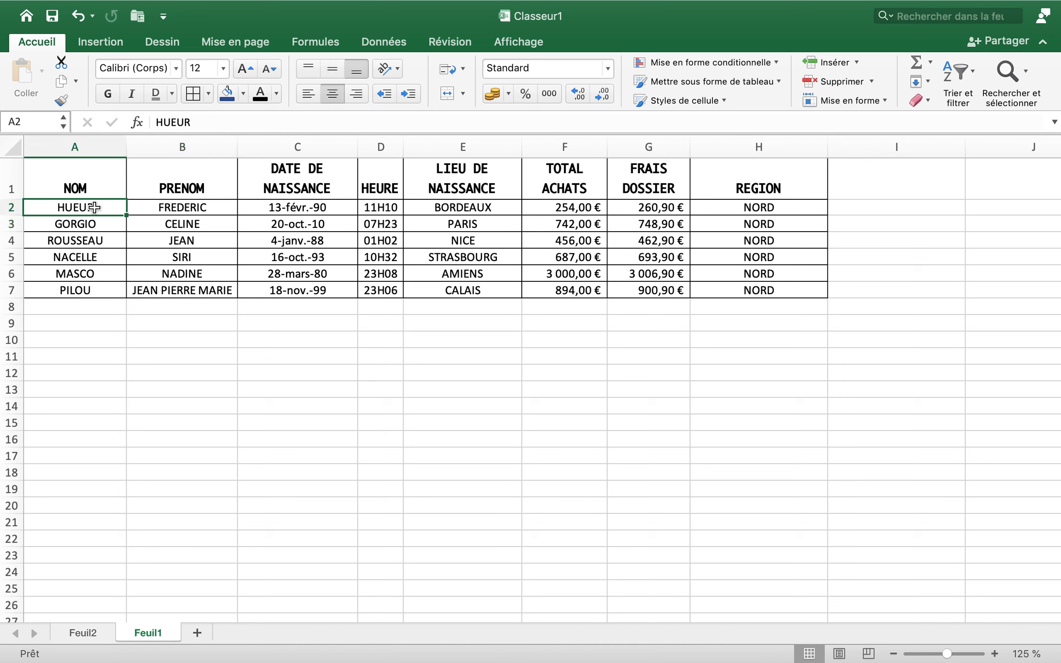
{"action": "left_click_drag", "start_coordinate": [95, 208], "coordinate": [140, 225]}
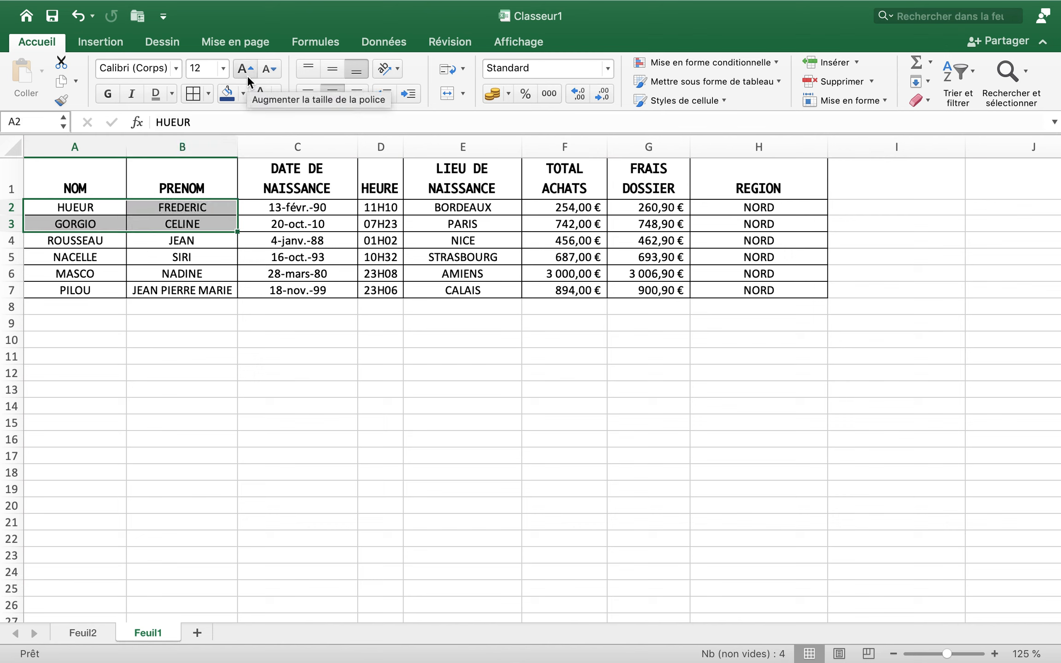
{"action": "left_click", "coordinate": [224, 69]}
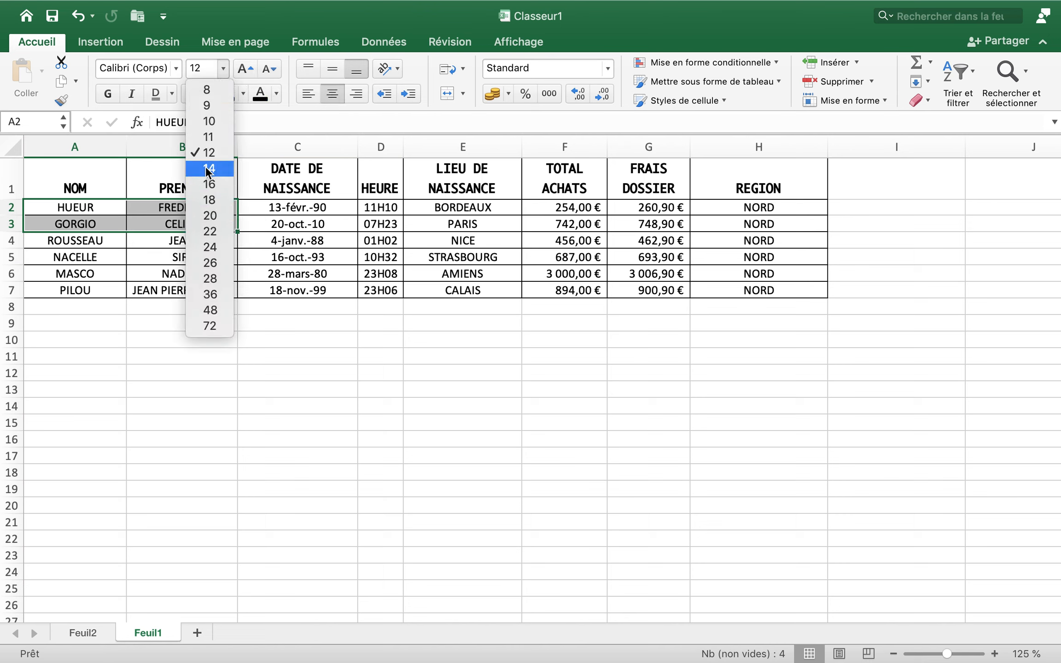
{"action": "left_click", "coordinate": [269, 66]}
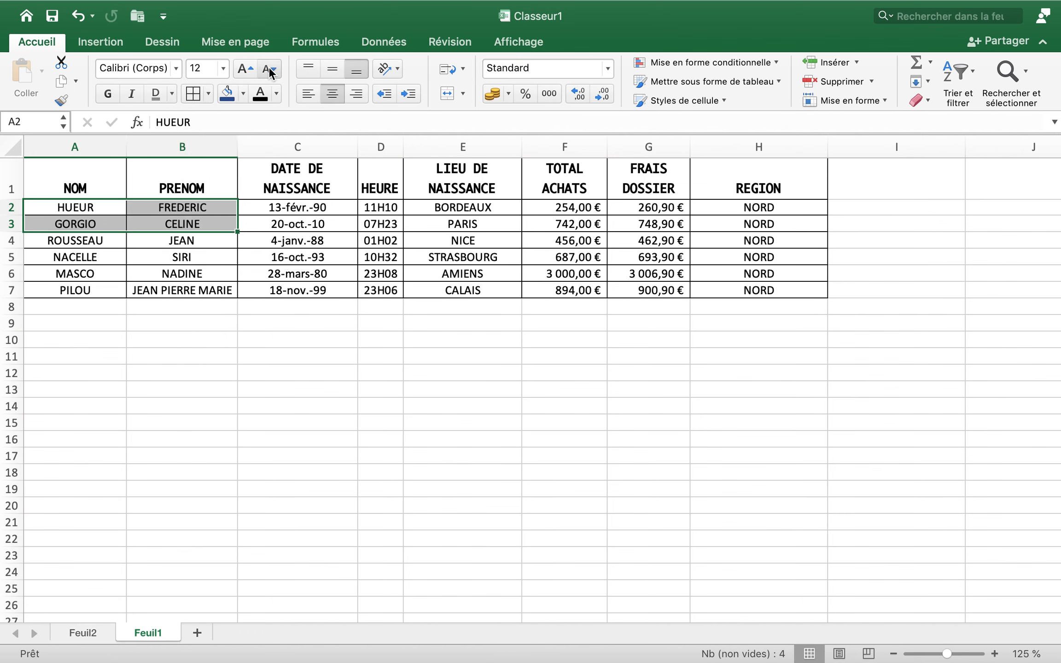
{"action": "left_click", "coordinate": [253, 70]}
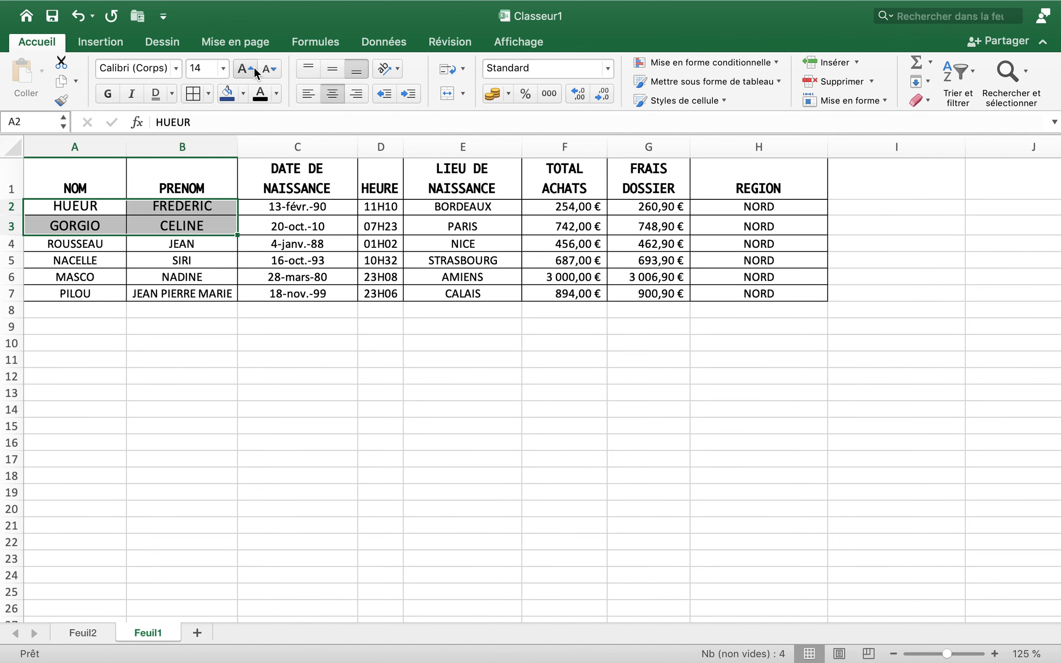
{"action": "left_click", "coordinate": [253, 70]}
{"action": "left_click", "coordinate": [268, 70]}
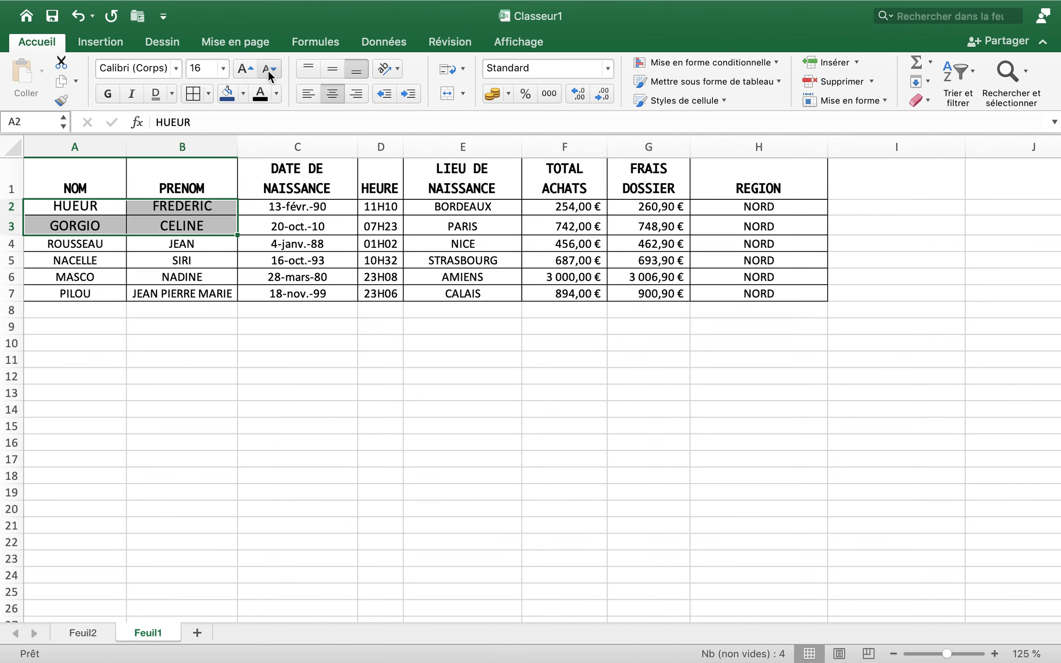
{"action": "left_click", "coordinate": [269, 73]}
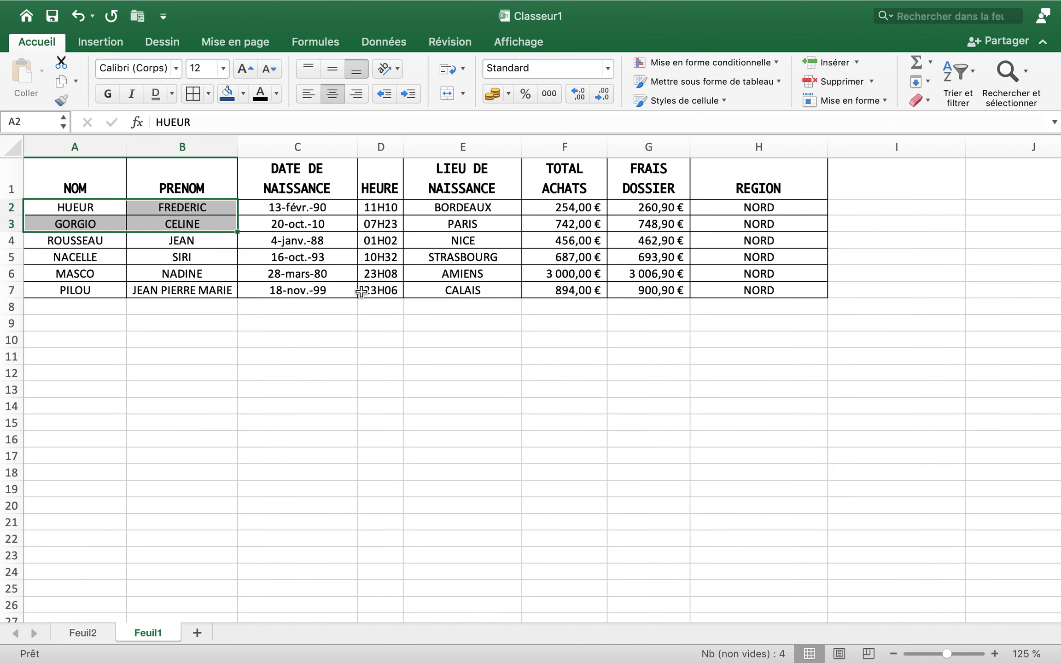
{"action": "left_click", "coordinate": [454, 273]}
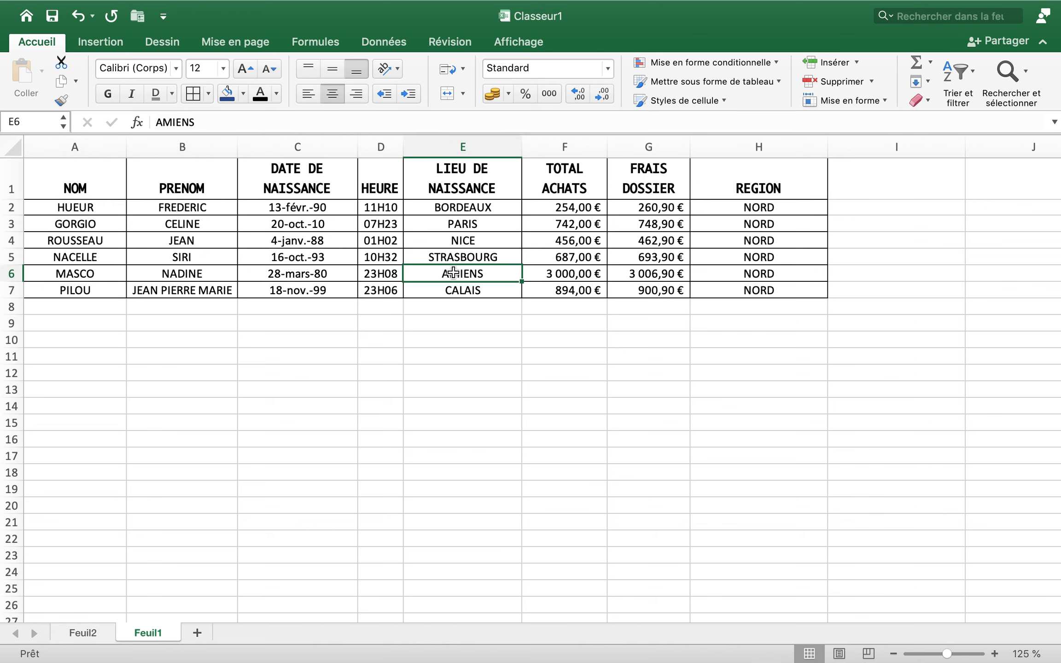
Rotate the REGION header in H1 counterclockwise and make row 1 taller so the slanted text fits on one line
{"action": "left_click", "coordinate": [714, 196]}
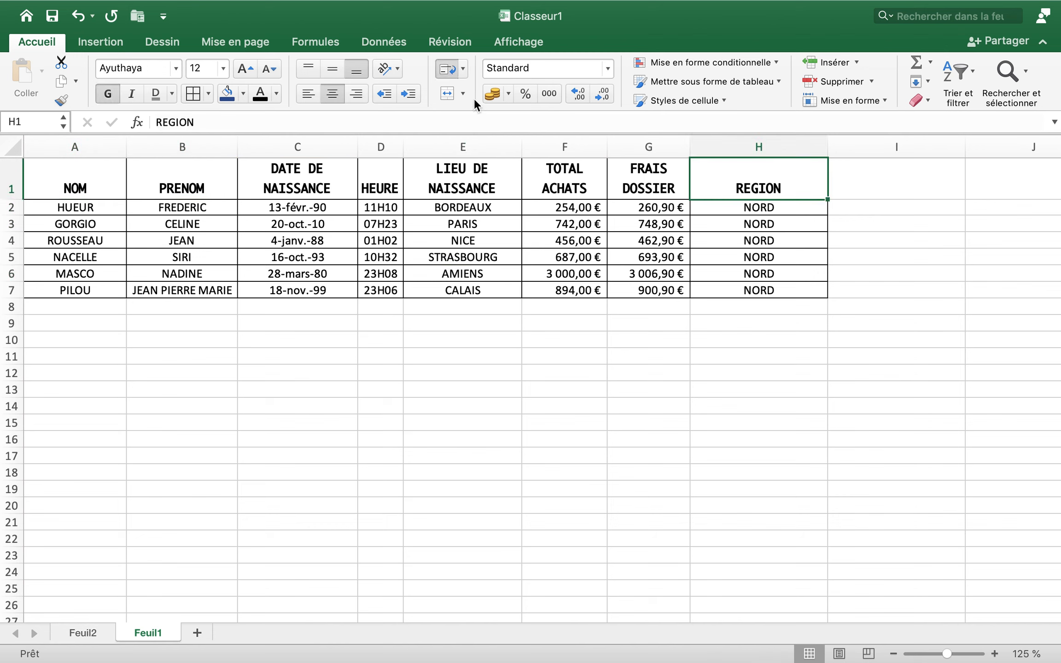
{"action": "left_click", "coordinate": [400, 65]}
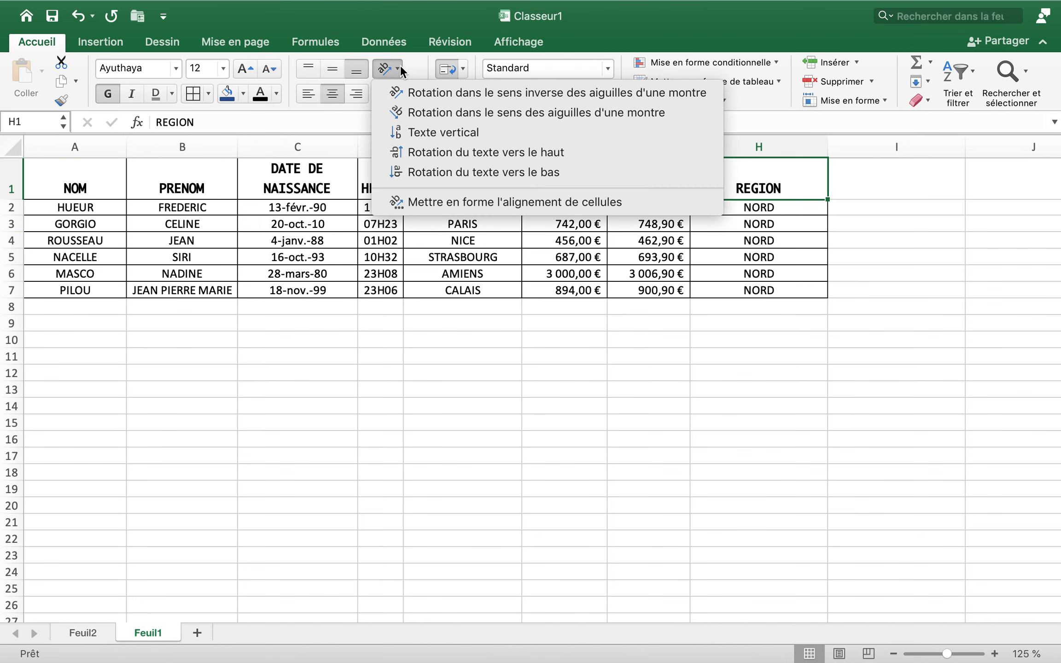
{"action": "left_click", "coordinate": [408, 93]}
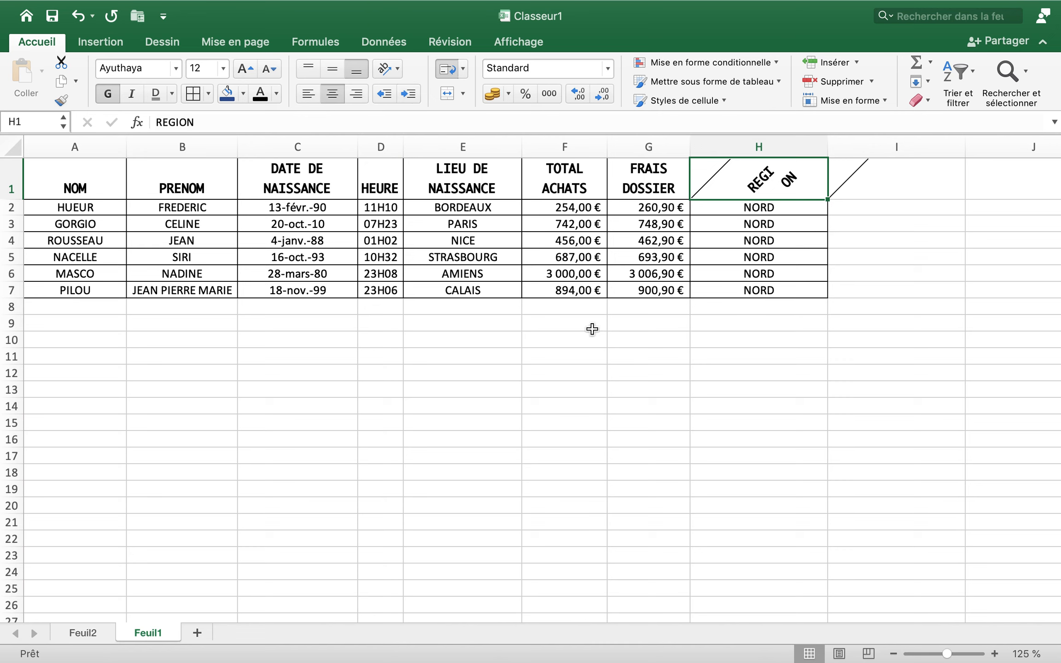
{"action": "left_click", "coordinate": [613, 389]}
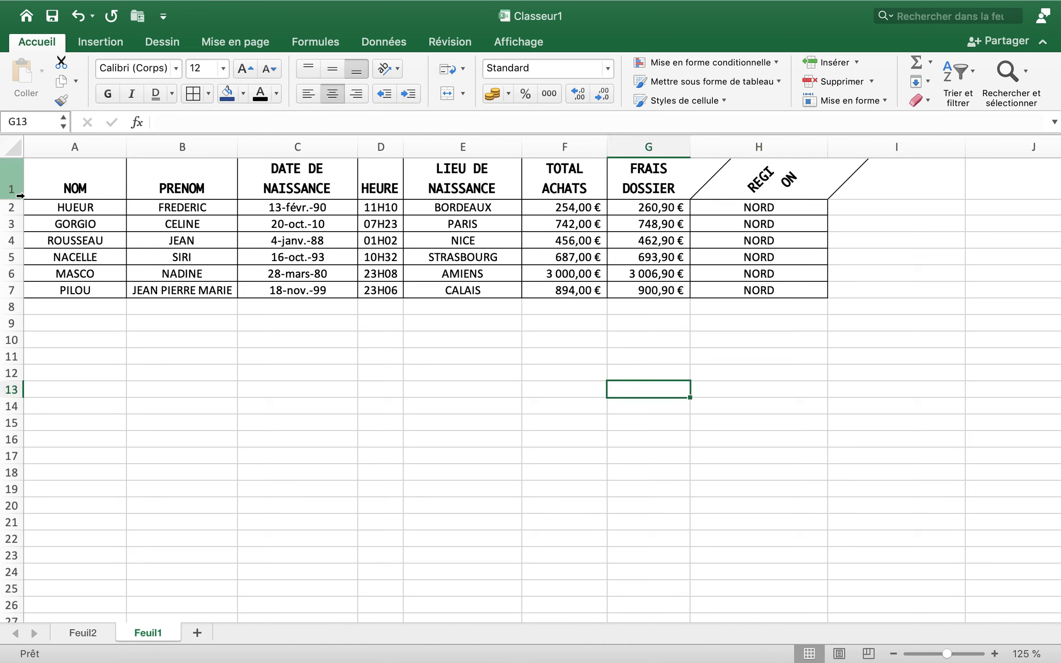
{"action": "left_click_drag", "start_coordinate": [17, 199], "coordinate": [15, 225]}
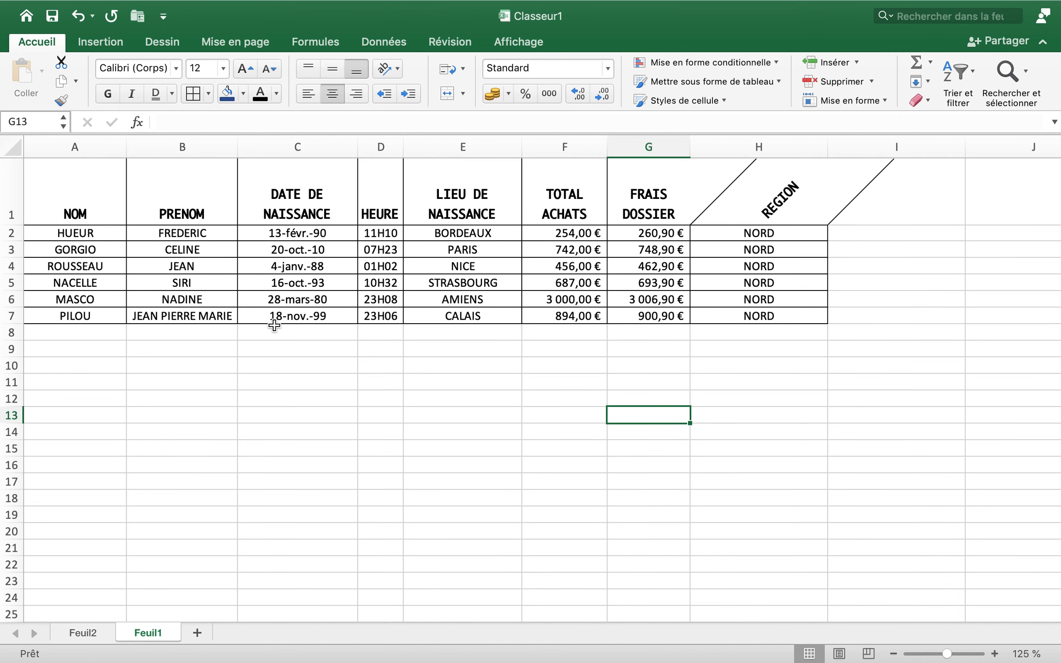
Rotate the FRAIS DOSSIER header in G1 counterclockwise
{"action": "left_click", "coordinate": [670, 214]}
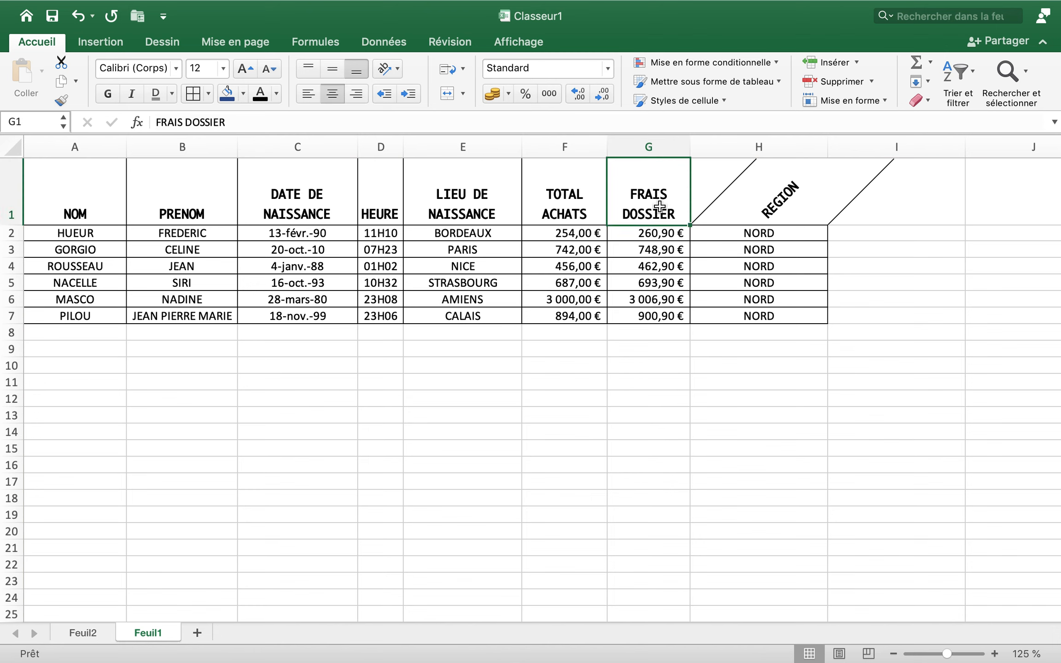
{"action": "left_click", "coordinate": [463, 95]}
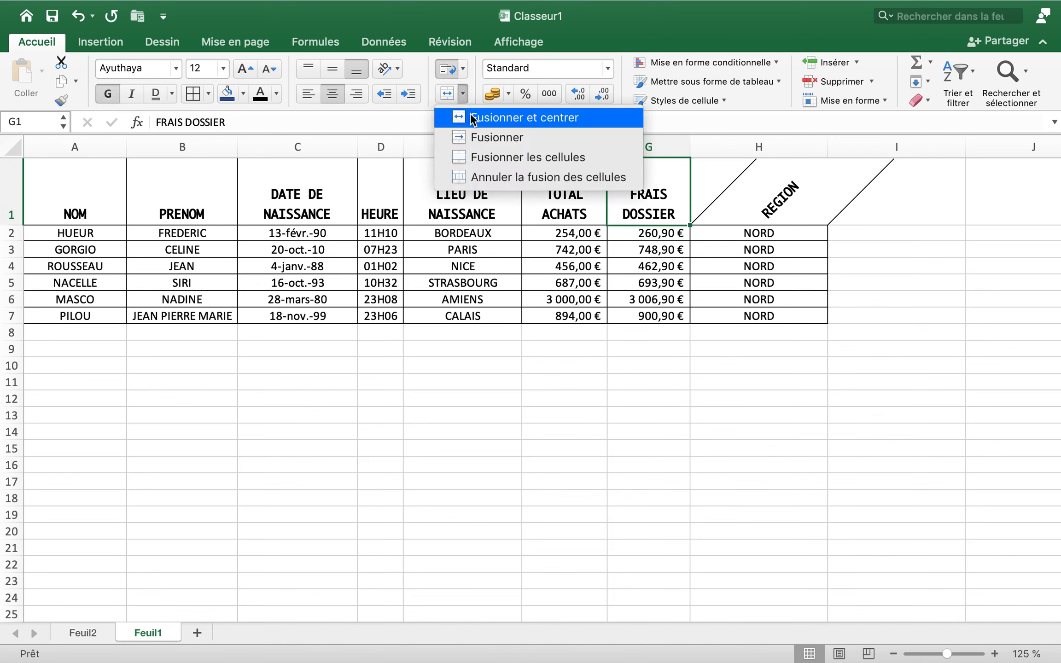
{"action": "left_click", "coordinate": [398, 67]}
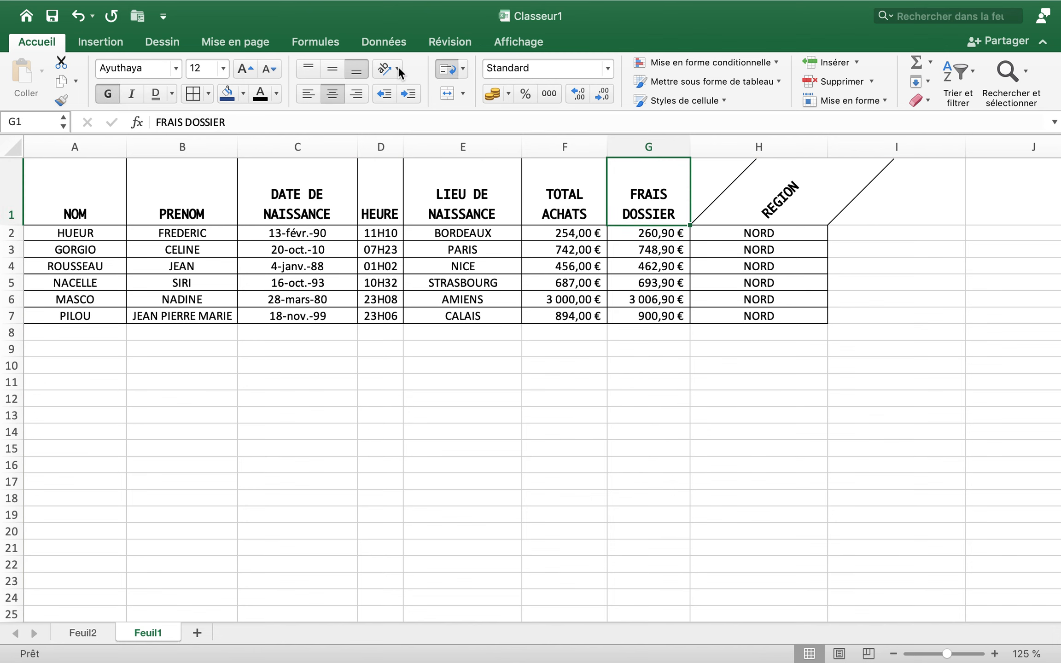
{"action": "left_click", "coordinate": [396, 67]}
{"action": "left_click", "coordinate": [401, 92]}
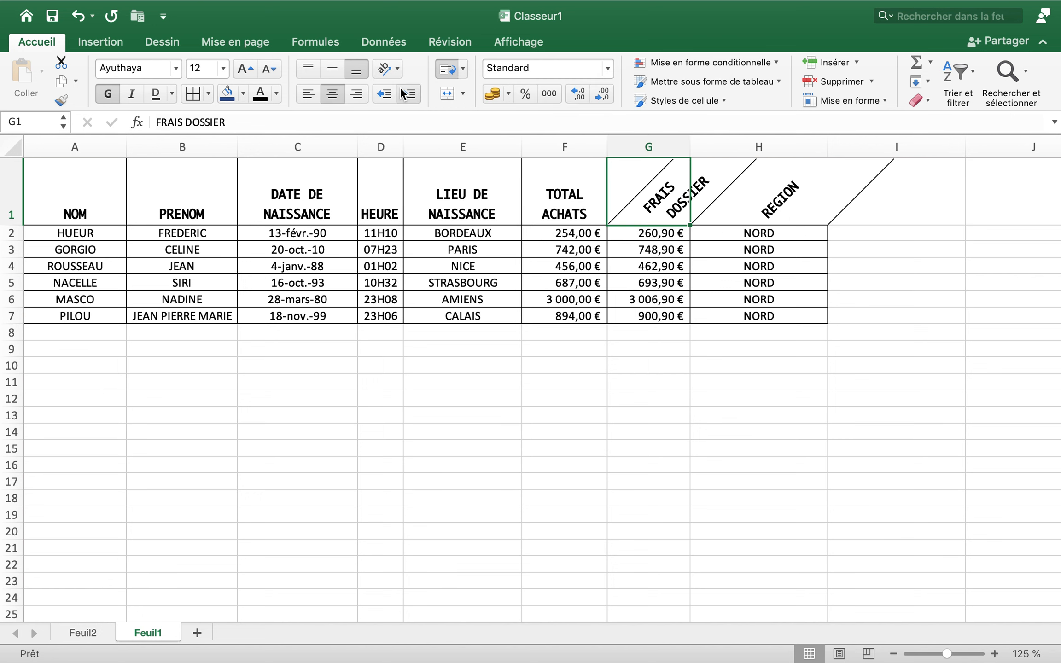
{"action": "left_click", "coordinate": [487, 377]}
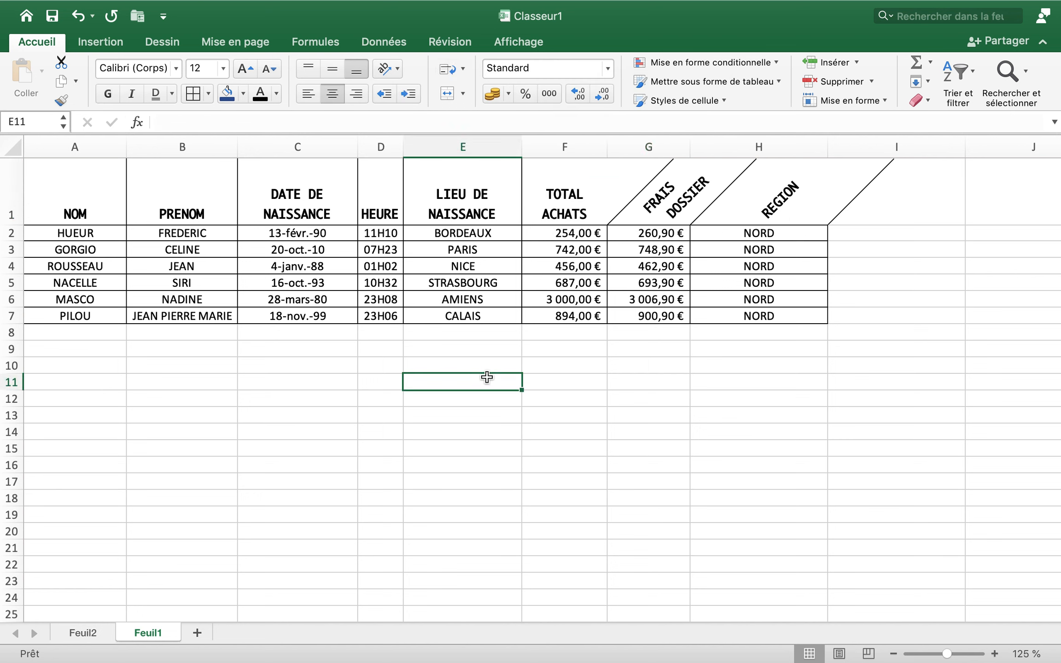
Apply the counterclockwise text rotation to the header cells A1:G1
{"action": "left_click", "coordinate": [105, 201]}
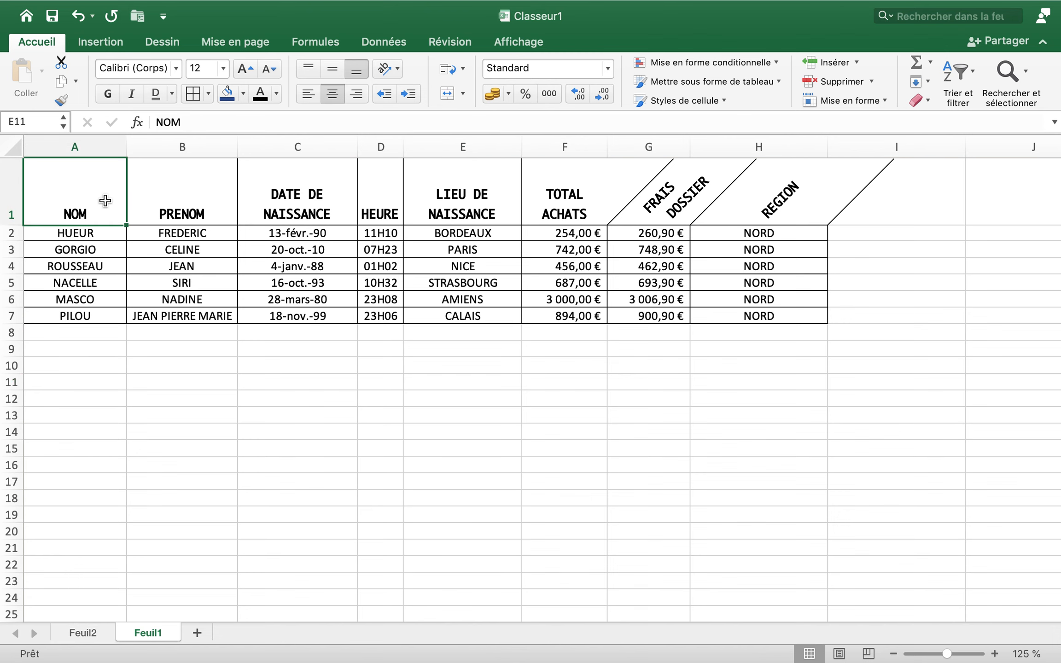
{"action": "left_click_drag", "start_coordinate": [105, 201], "coordinate": [672, 210]}
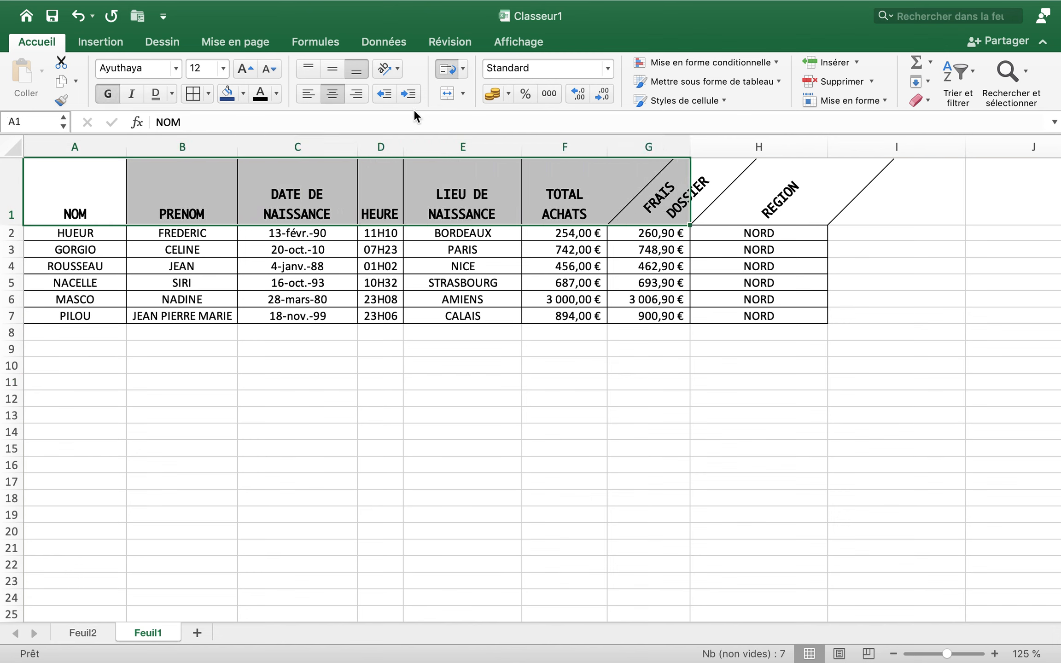
{"action": "left_click", "coordinate": [393, 68]}
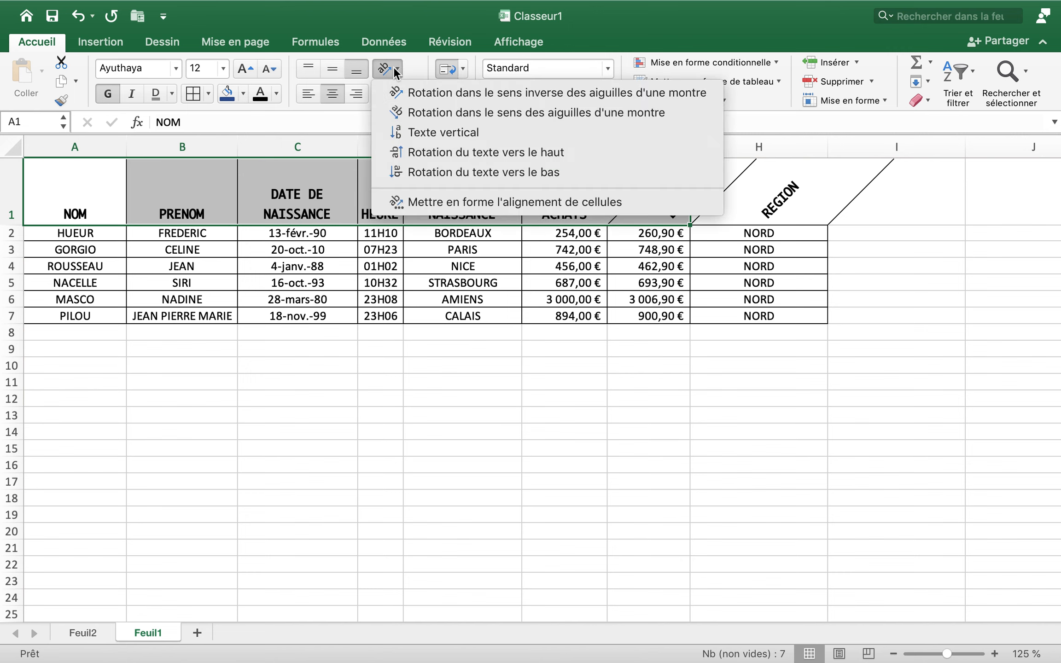
{"action": "left_click", "coordinate": [408, 93]}
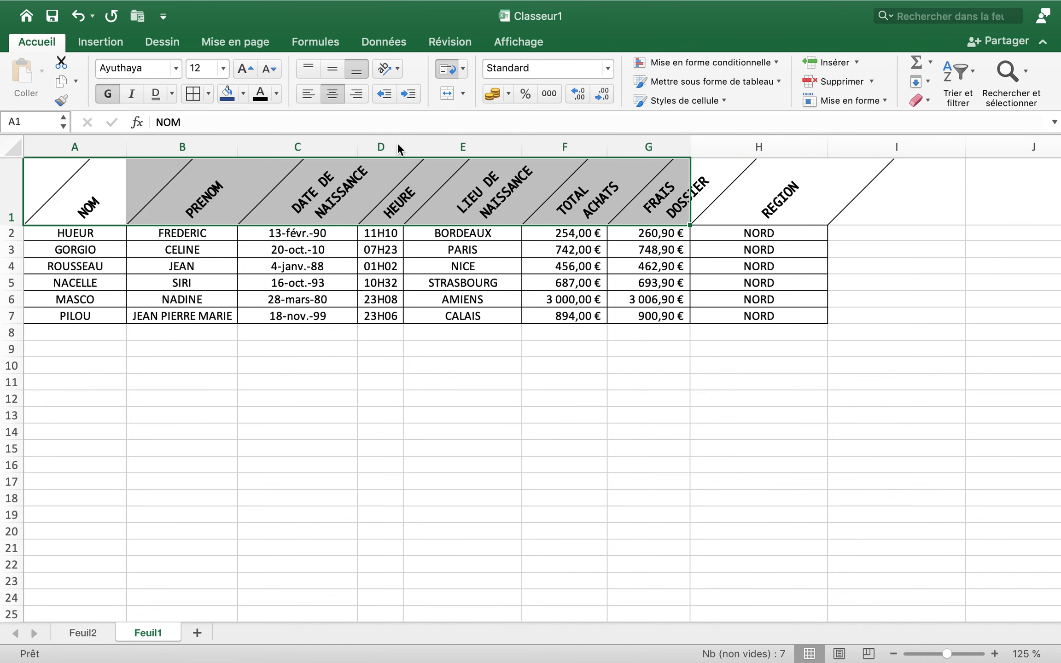
{"action": "left_click", "coordinate": [387, 380]}
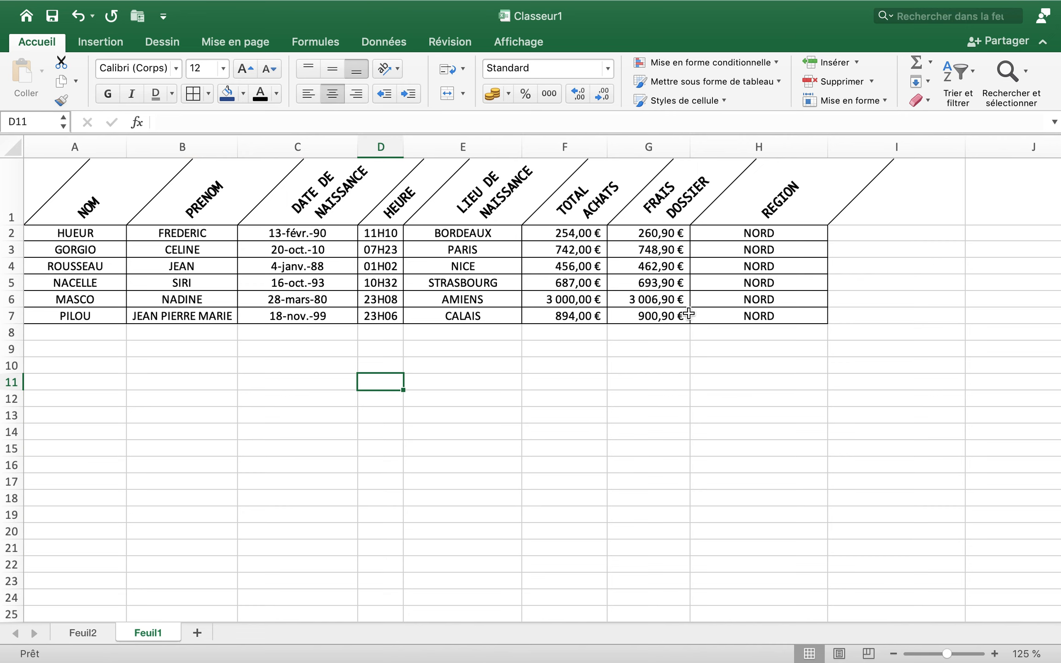
Merge and centre the NORD cells H2:H7 into one cell, keeping only the upper-left value
{"action": "left_click", "coordinate": [761, 233]}
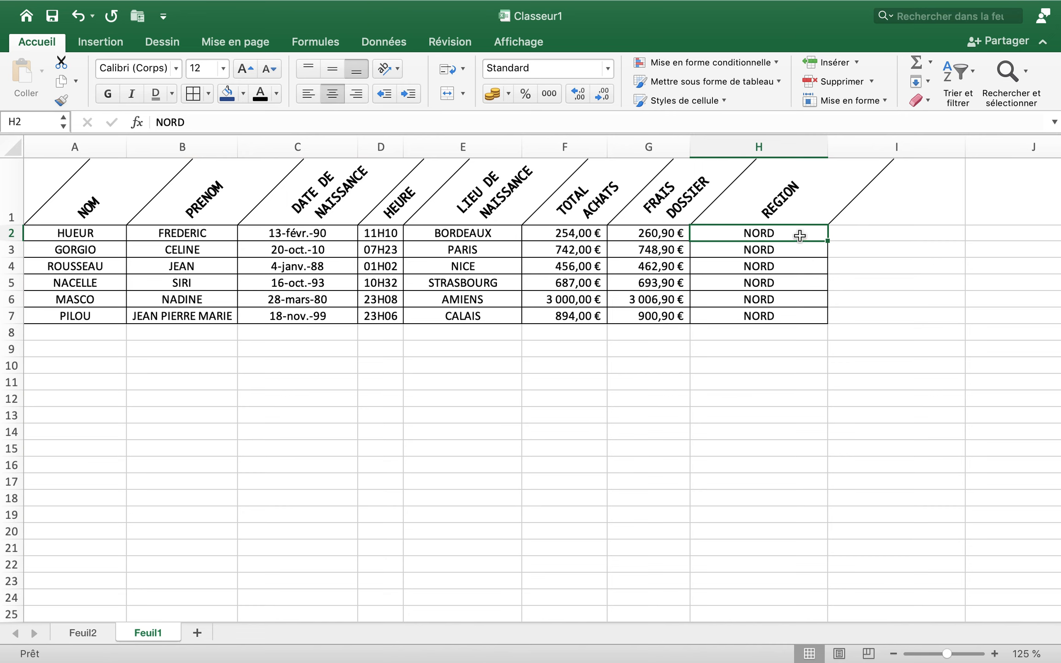
{"action": "left_click_drag", "start_coordinate": [796, 235], "coordinate": [795, 315]}
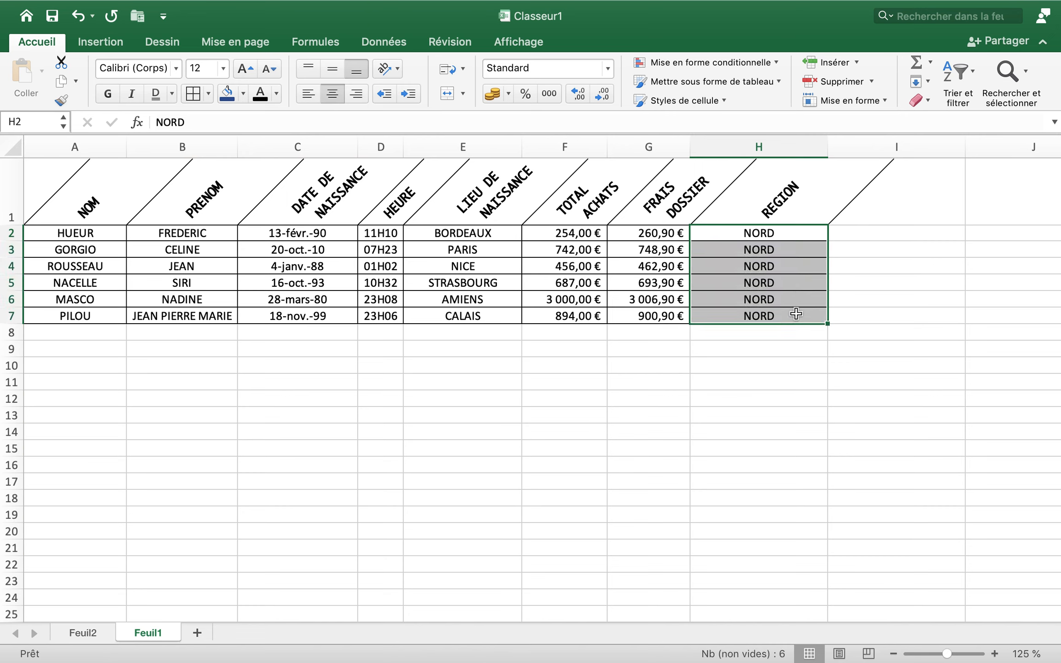
{"action": "left_click", "coordinate": [464, 93]}
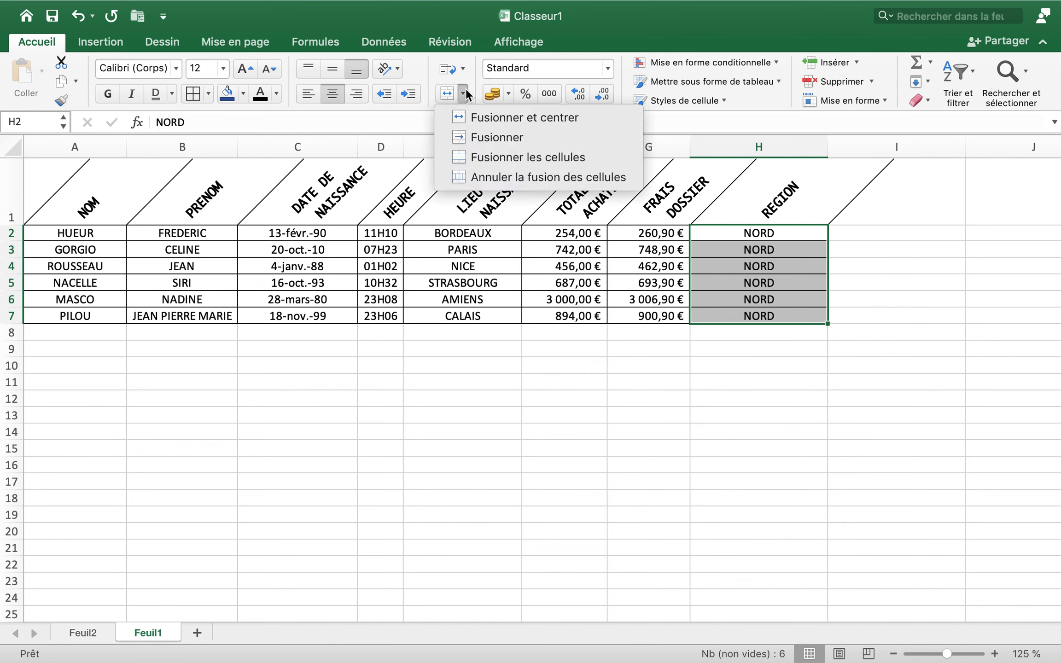
{"action": "left_click", "coordinate": [472, 117]}
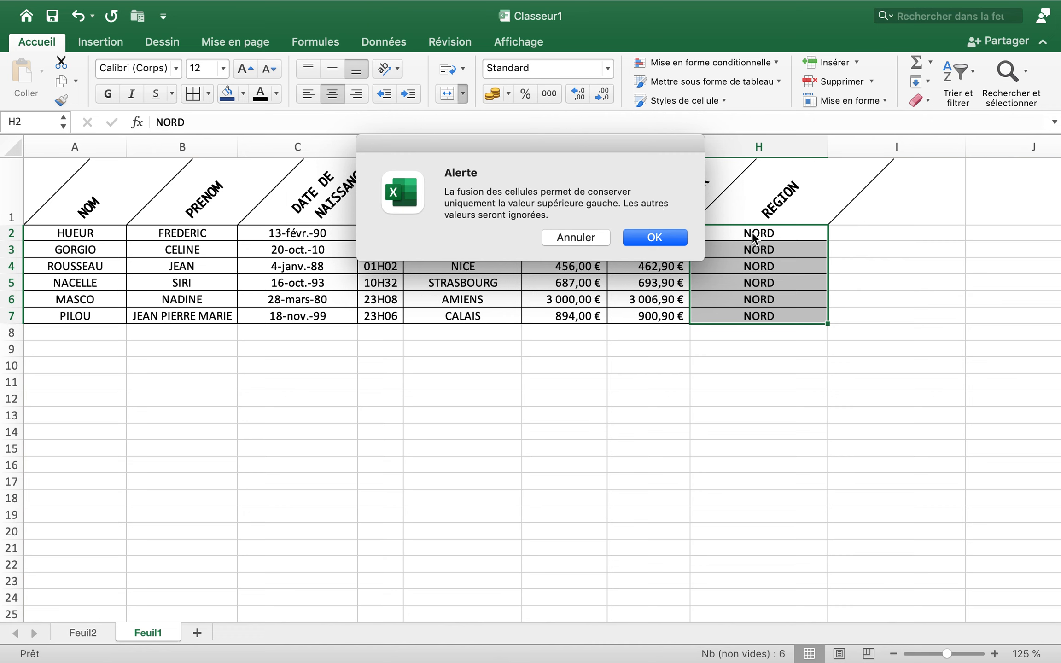
{"action": "left_click", "coordinate": [678, 238]}
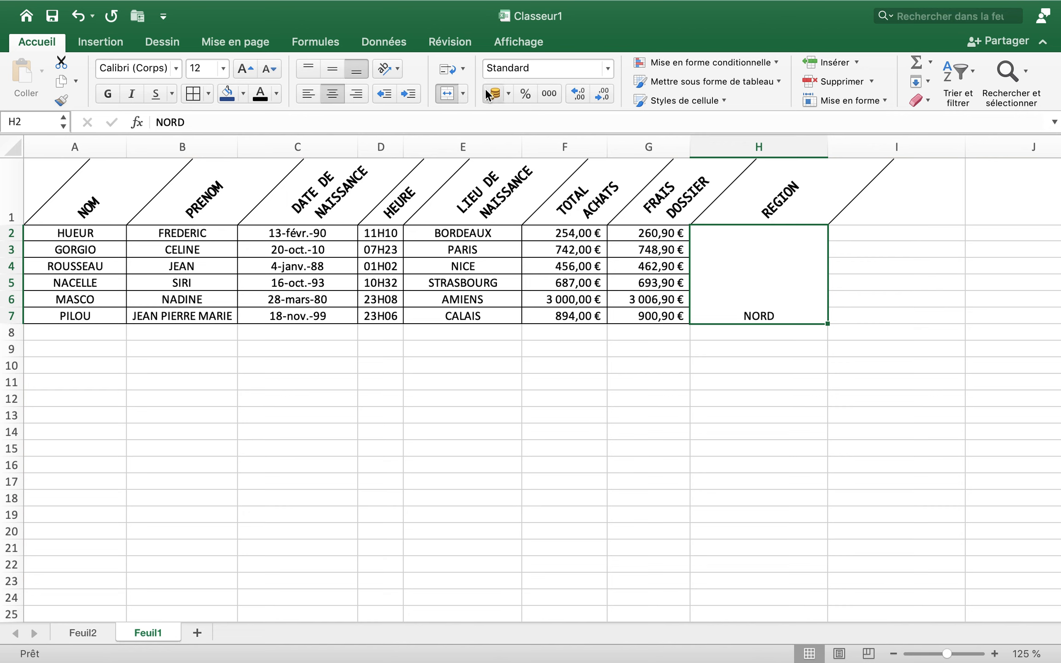
Rotate the NORD text in the merged cell downward, trying upward rotation as well, and align it vertically to the middle
{"action": "left_click", "coordinate": [401, 69]}
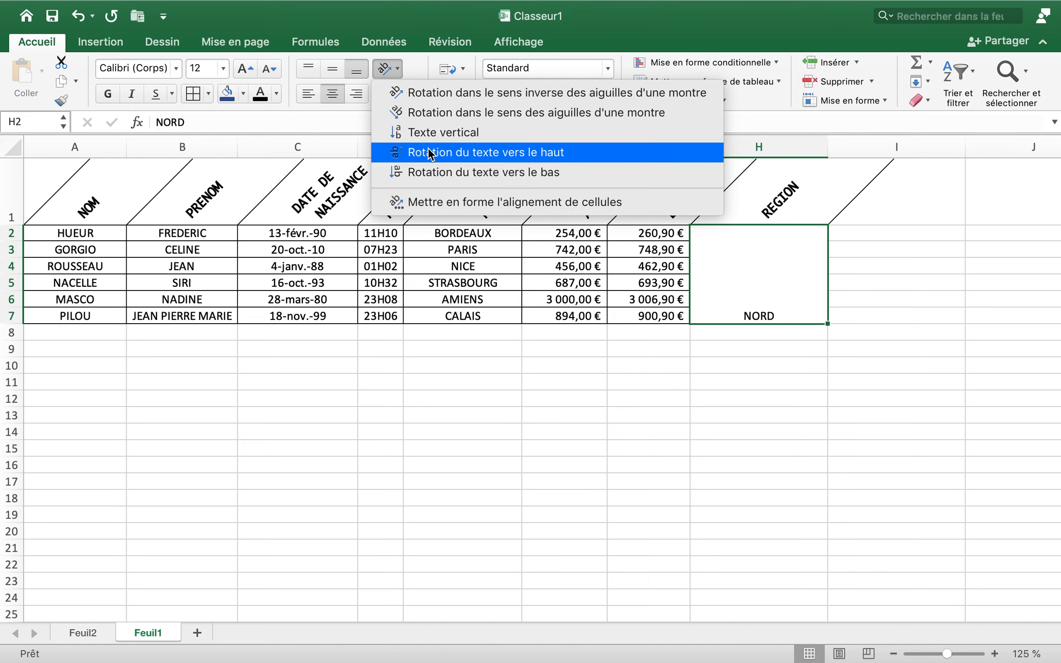
{"action": "left_click", "coordinate": [471, 172]}
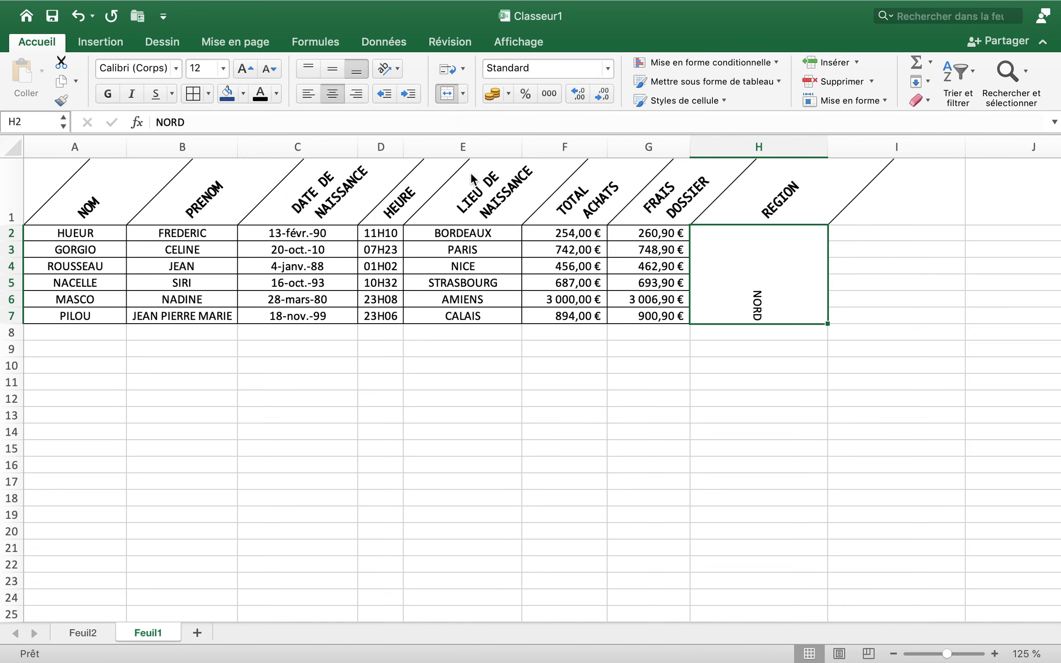
{"action": "left_click", "coordinate": [397, 68]}
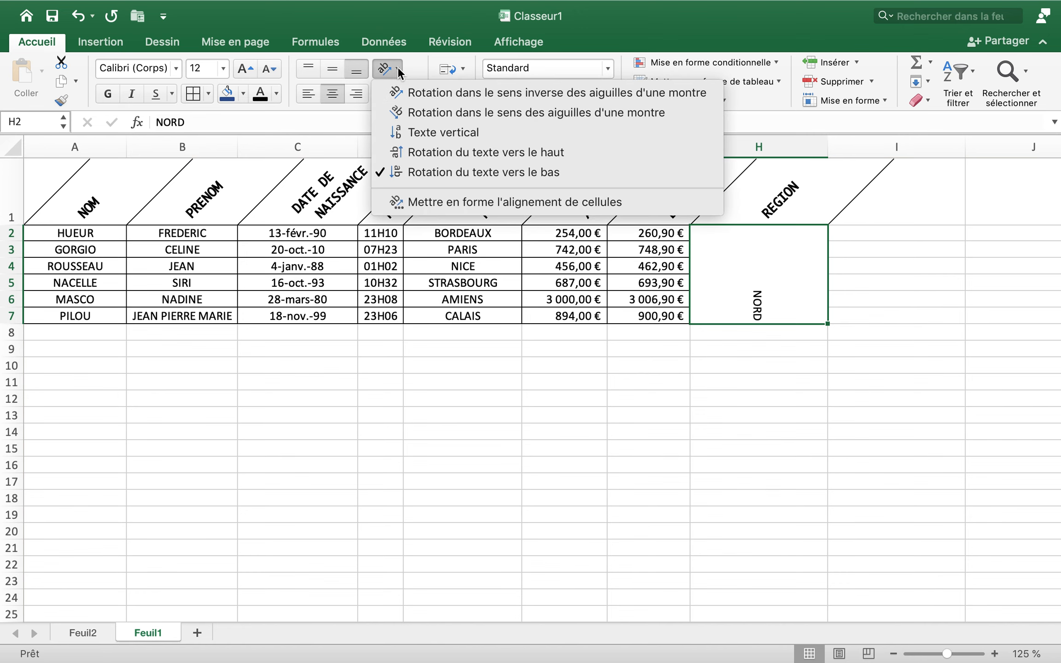
{"action": "left_click", "coordinate": [450, 149]}
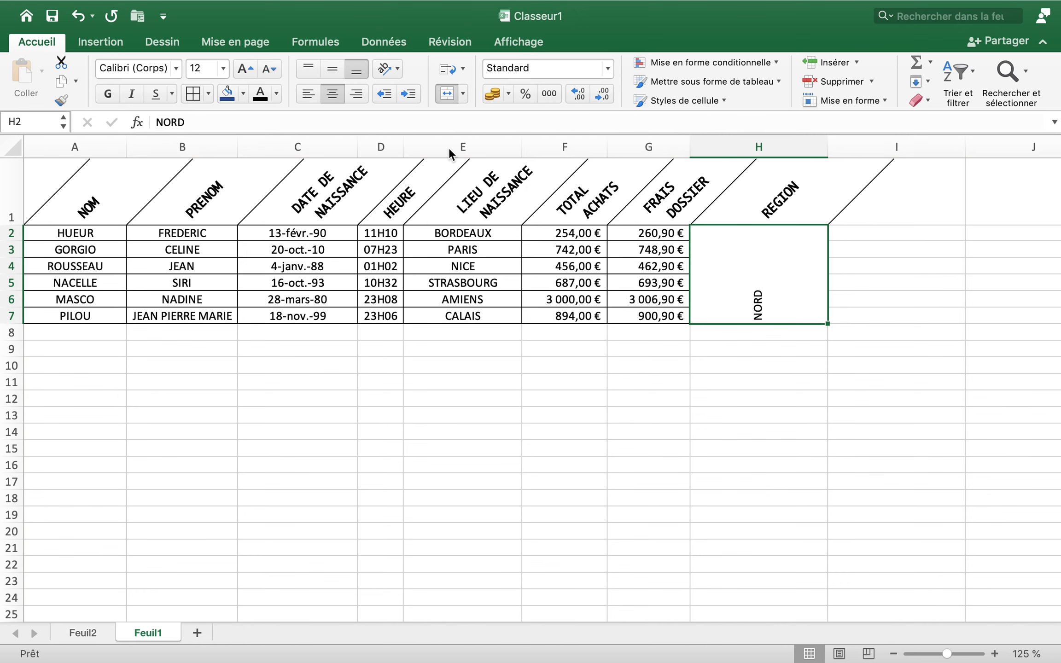
{"action": "left_click", "coordinate": [397, 69]}
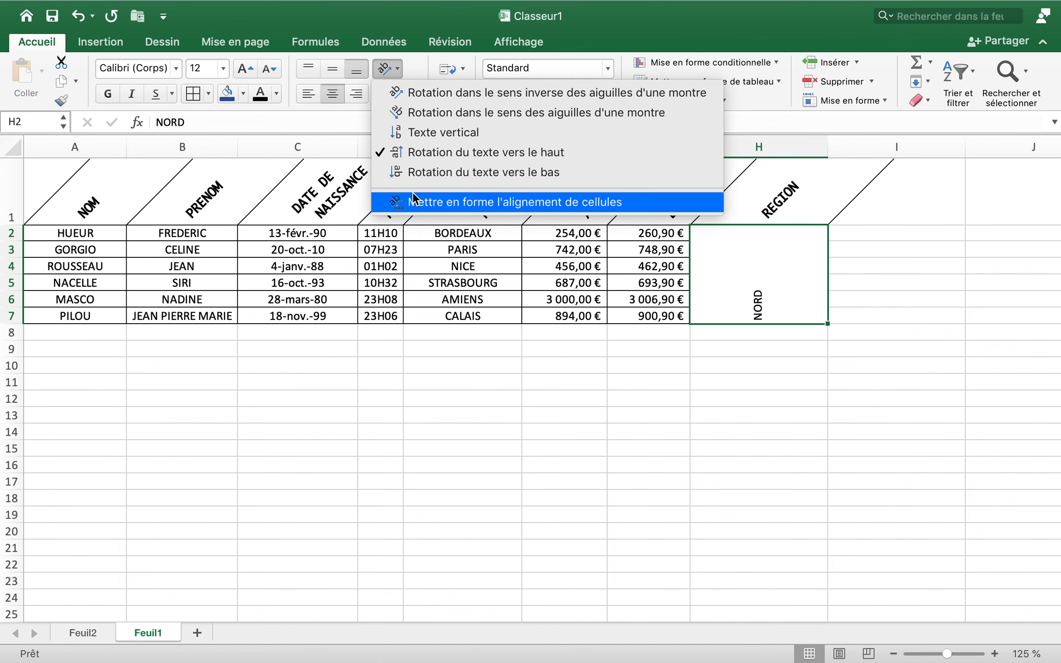
{"action": "left_click", "coordinate": [424, 175]}
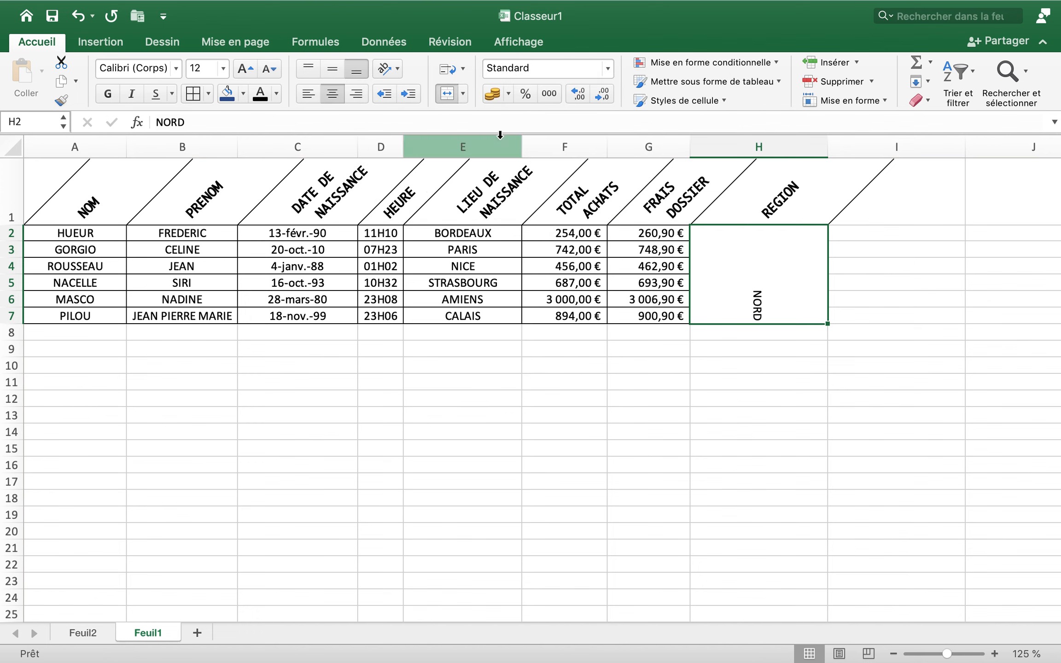
{"action": "left_click", "coordinate": [338, 69]}
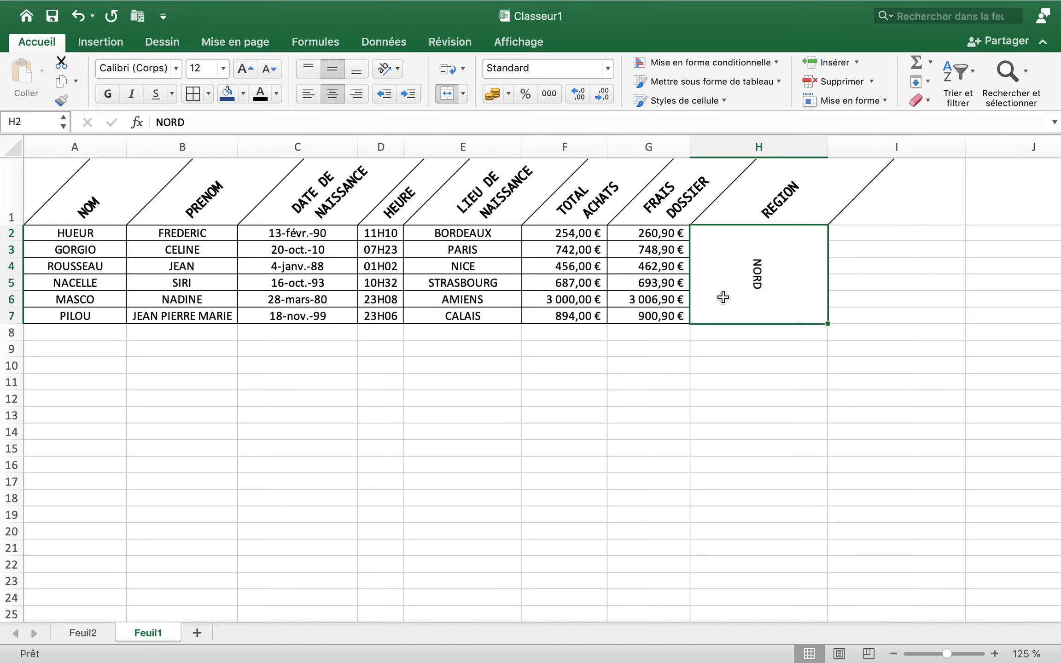
Enlarge the NORD text in the merged cell H2:H7 in successive font size increments, going one increment past 22
{"action": "left_click", "coordinate": [244, 68]}
{"action": "left_click", "coordinate": [244, 68]}
{"action": "left_click", "coordinate": [245, 67]}
{"action": "left_click", "coordinate": [245, 67]}
{"action": "left_click", "coordinate": [245, 68]}
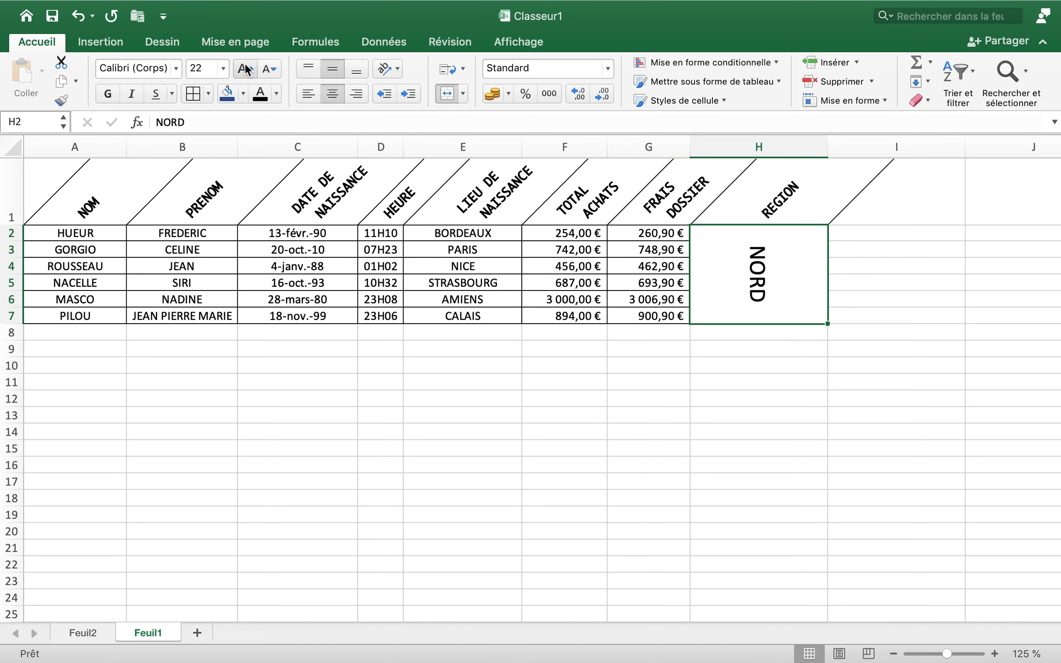
{"action": "left_click", "coordinate": [245, 68]}
{"action": "left_click", "coordinate": [362, 397]}
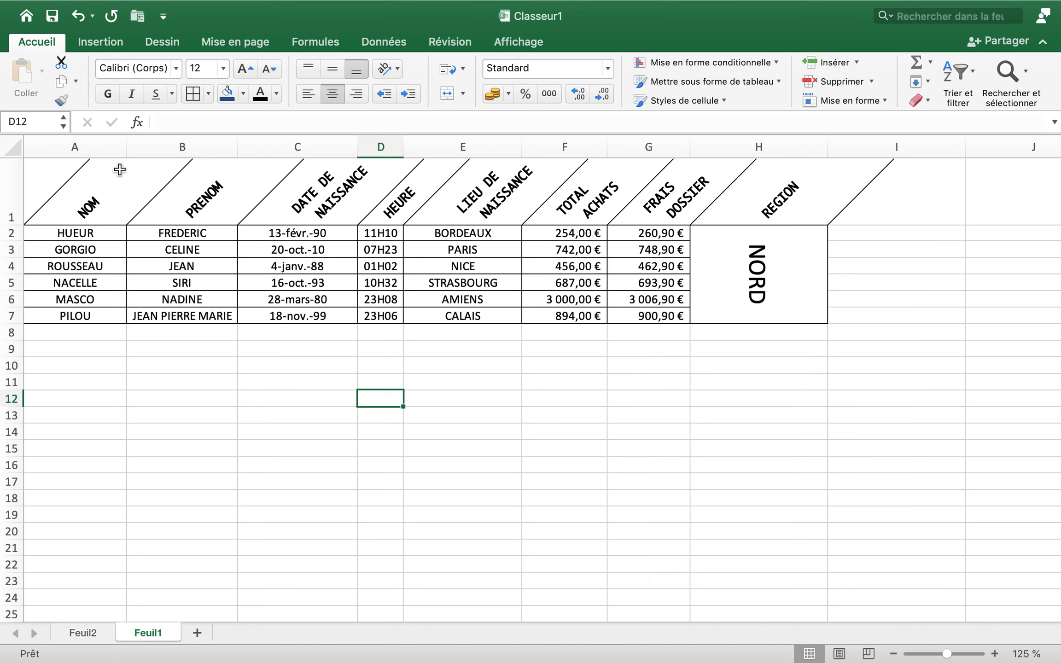
Fill the header cells A1:H1 with dark blue, and open the custom colour choices without picking another colour
{"action": "left_click_drag", "start_coordinate": [85, 184], "coordinate": [798, 208]}
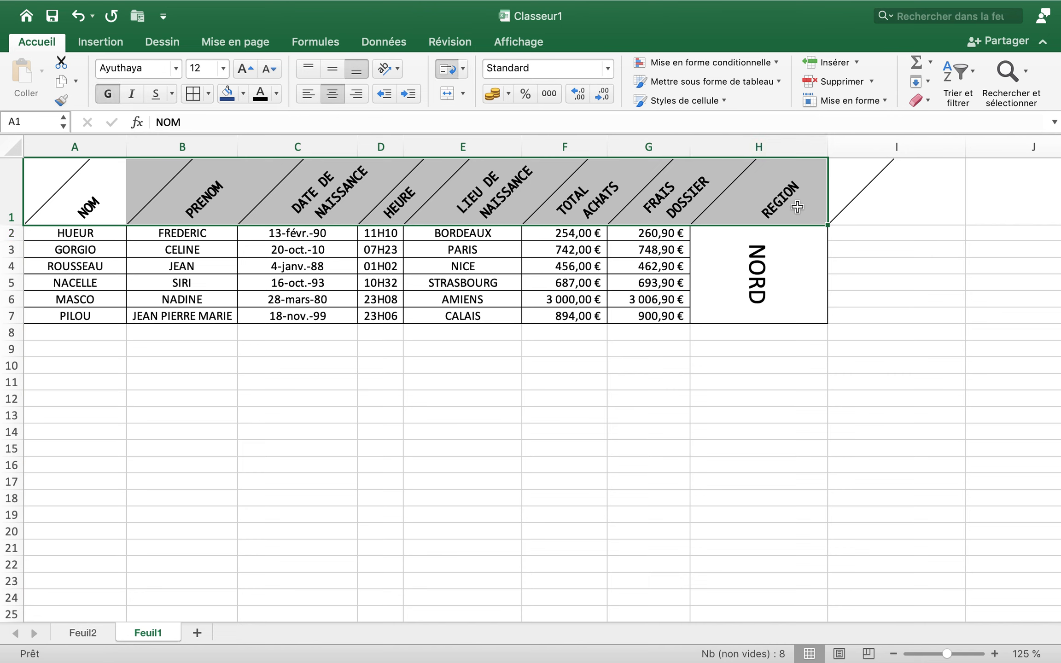
{"action": "left_click", "coordinate": [226, 93]}
{"action": "left_click", "coordinate": [243, 94]}
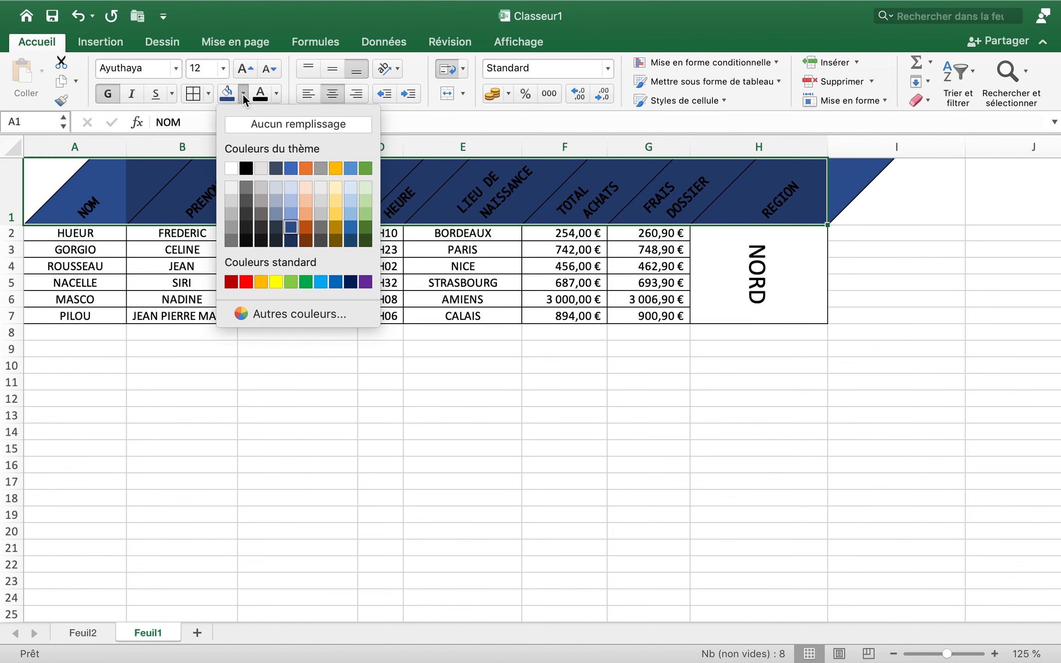
{"action": "left_click", "coordinate": [267, 316]}
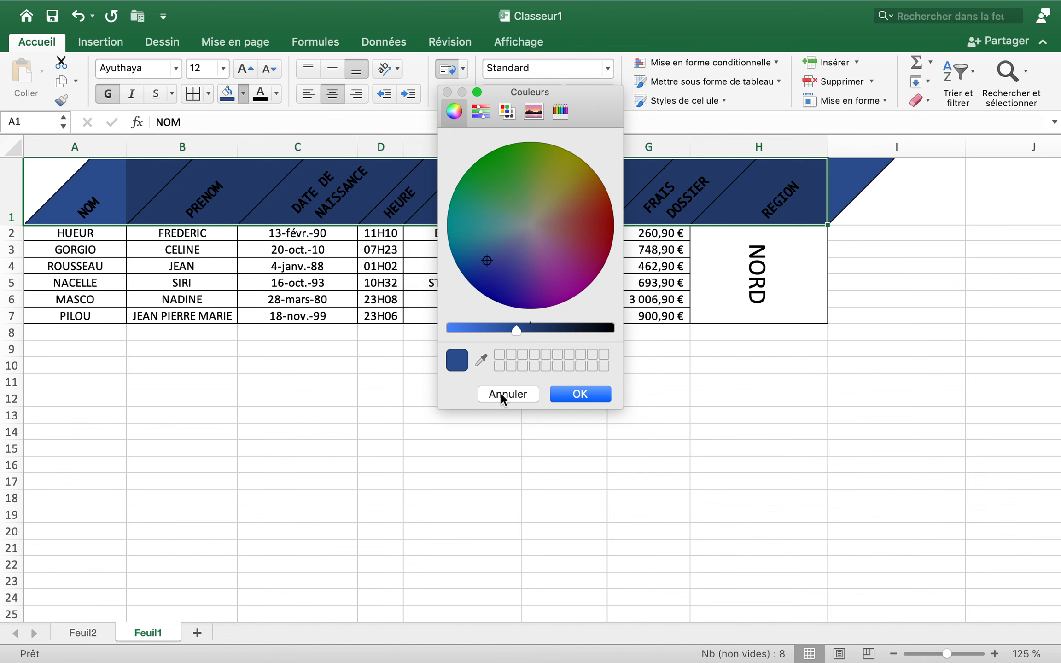
{"action": "left_click", "coordinate": [507, 394]}
{"action": "left_click", "coordinate": [495, 397]}
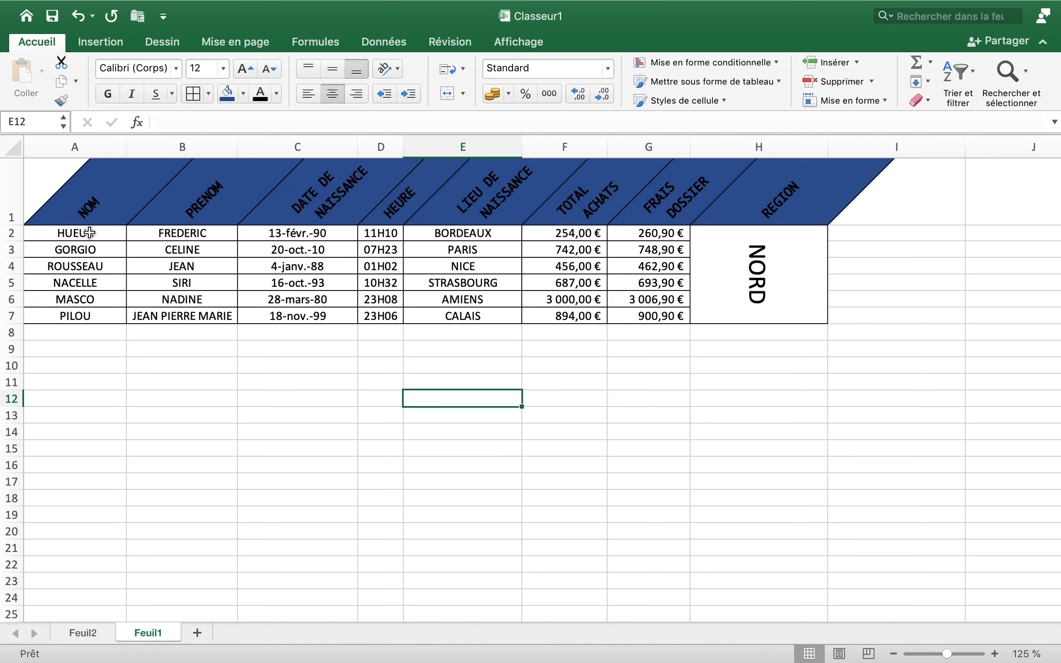
Fill the customer data cells A2:H7, including the merged NORD cell, with a light orange theme colour
{"action": "left_click_drag", "start_coordinate": [90, 233], "coordinate": [614, 305]}
{"action": "left_click", "coordinate": [601, 304]}
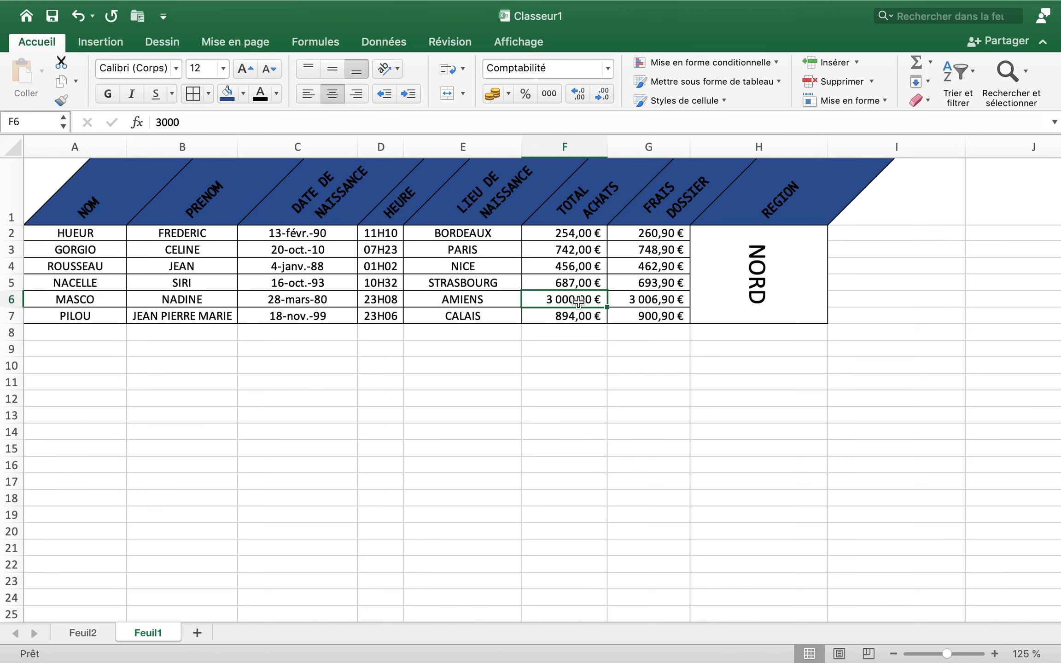
{"action": "left_click_drag", "start_coordinate": [90, 233], "coordinate": [726, 304]}
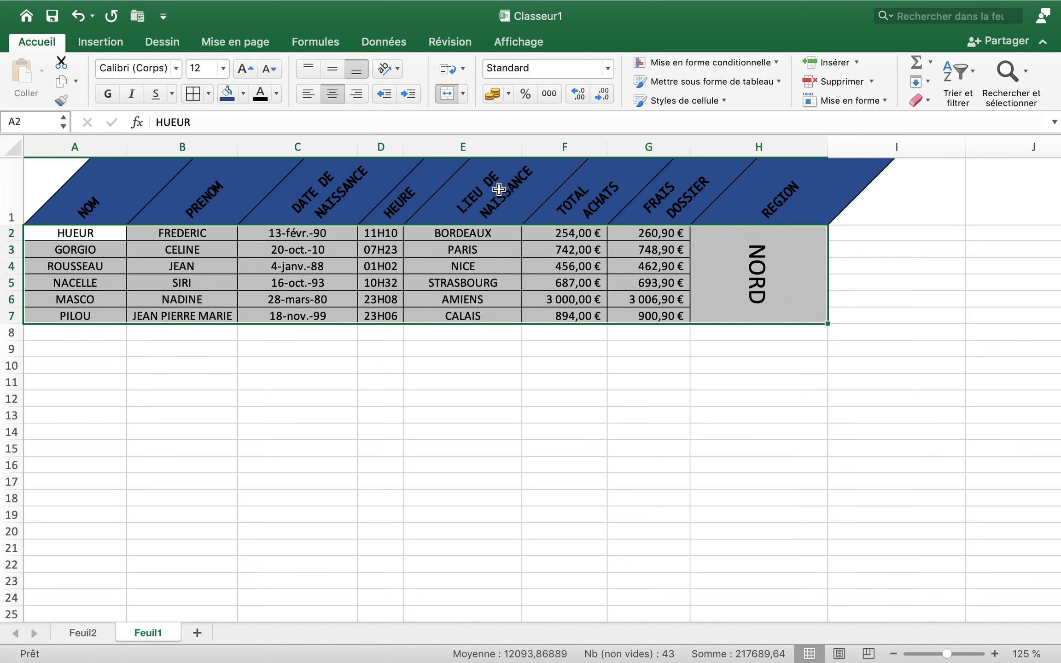
{"action": "left_click", "coordinate": [243, 95]}
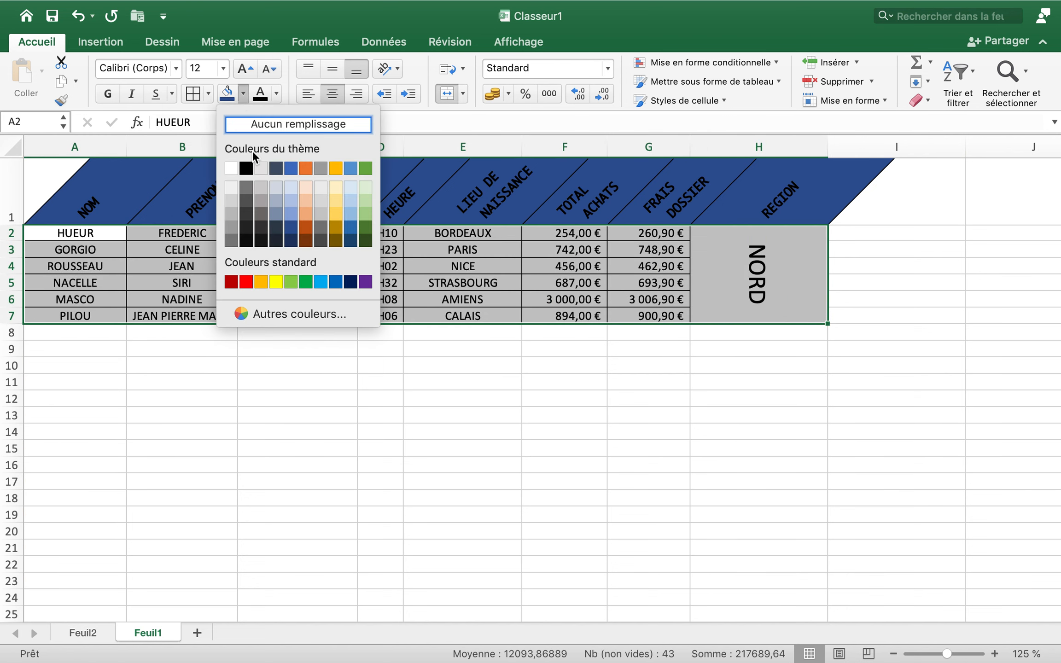
{"action": "left_click", "coordinate": [306, 201]}
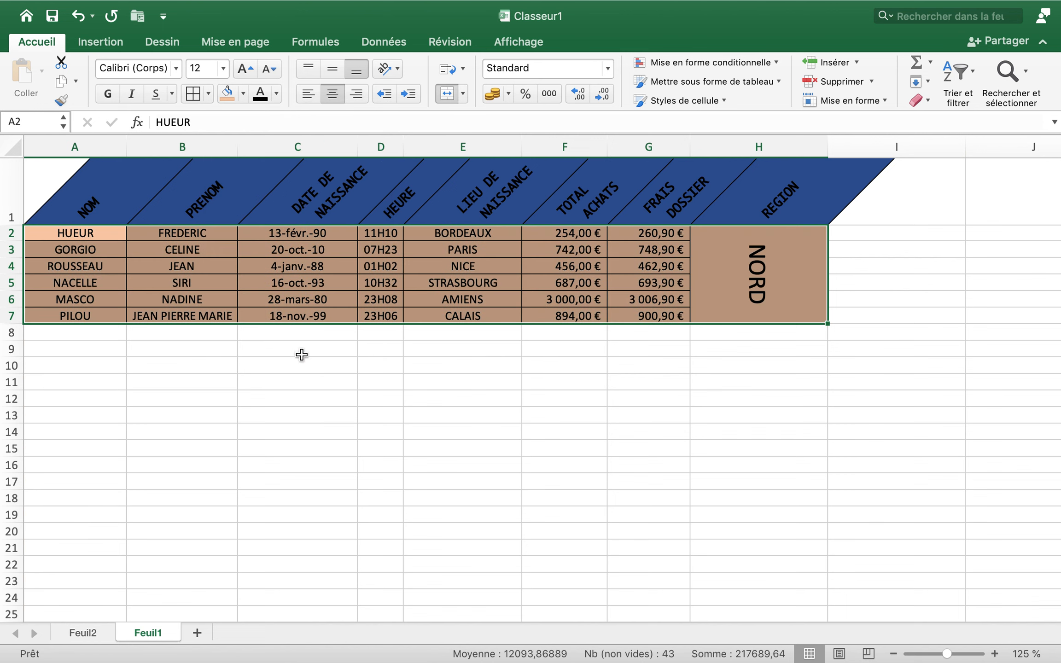
Set the font colour of the data cells A2:H7 to white and deselect the table
{"action": "left_click", "coordinate": [277, 94]}
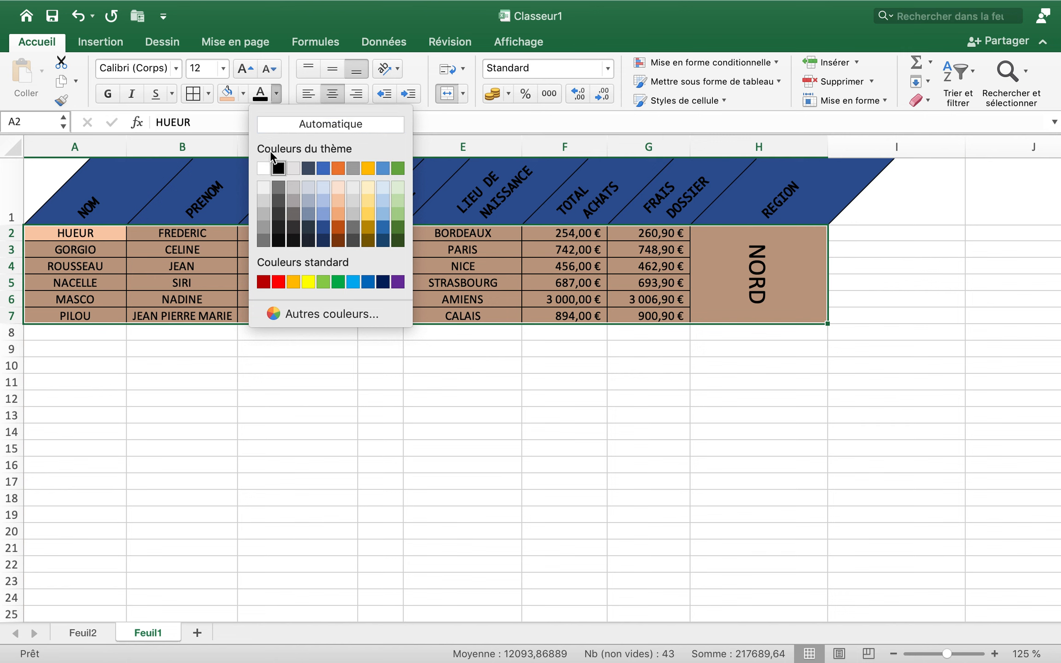
{"action": "left_click", "coordinate": [269, 170]}
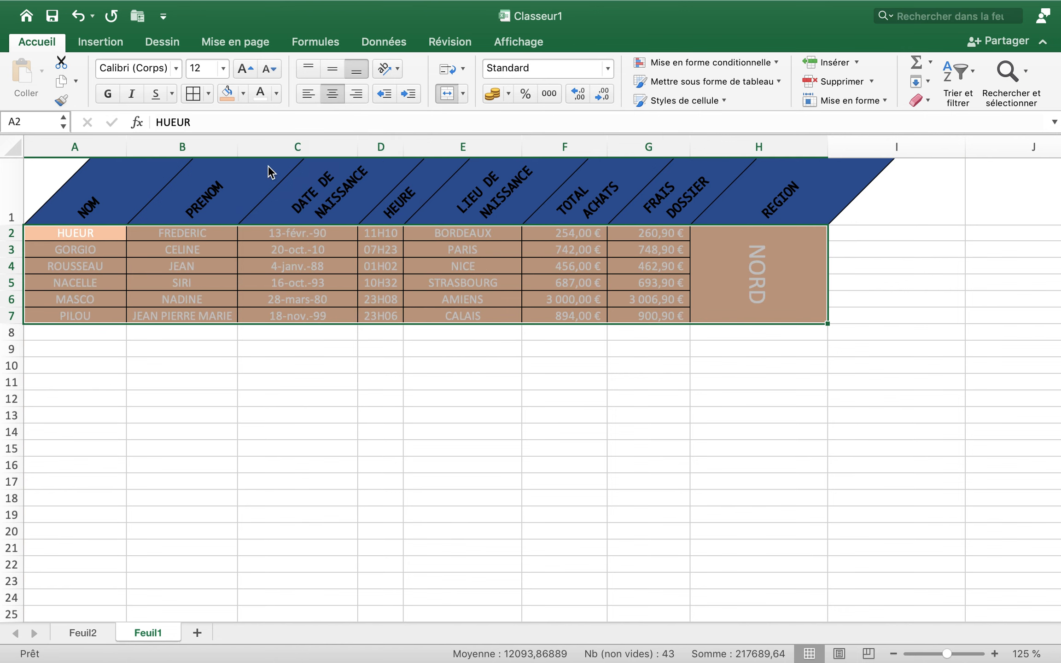
{"action": "left_click", "coordinate": [314, 368]}
{"action": "left_click", "coordinate": [401, 453]}
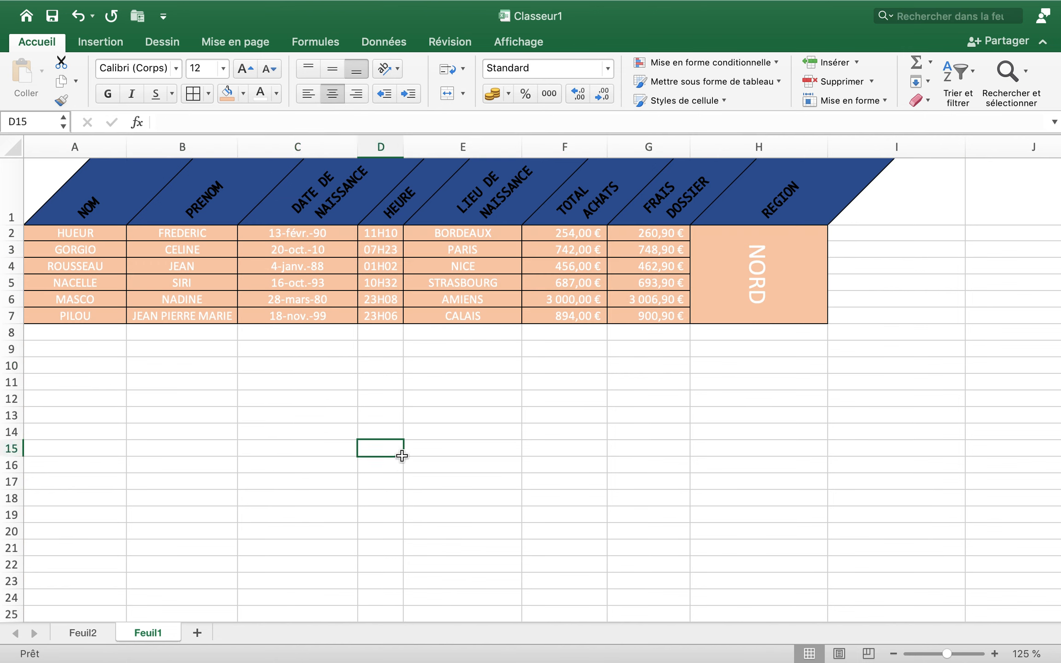